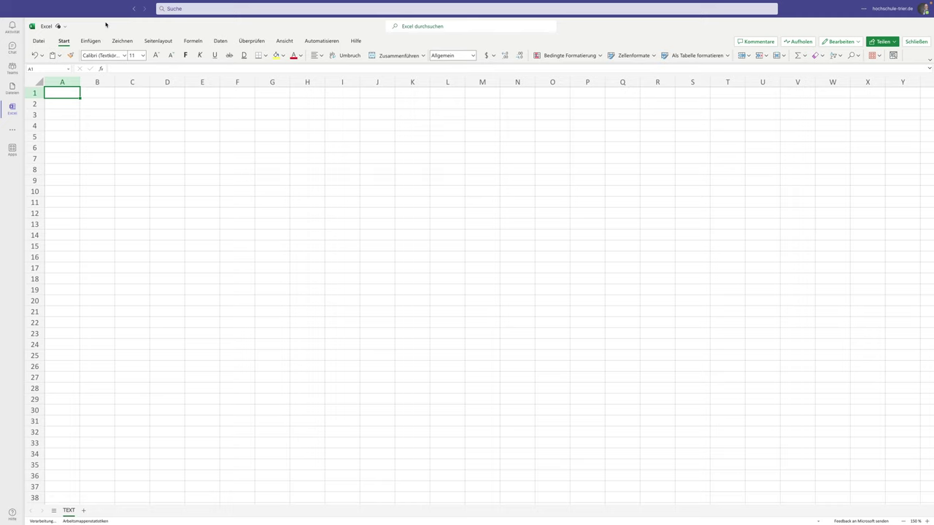
Enter the date 01.01.2023 in A1
text(01.)
text(01.202)
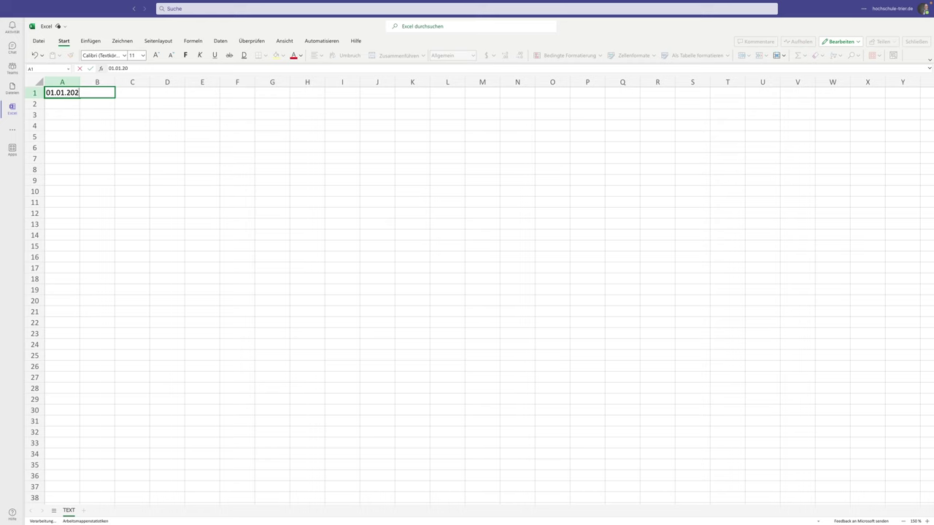
text(3)
key(Return)
key(Up)
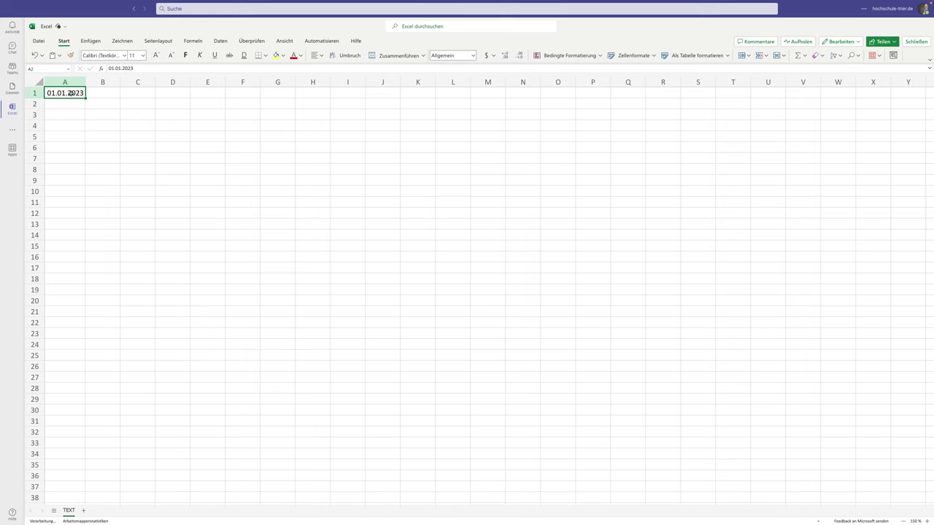
Format A1 as Zahl to reveal serial number 44927, then back to Datum, kurz
click(472, 55)
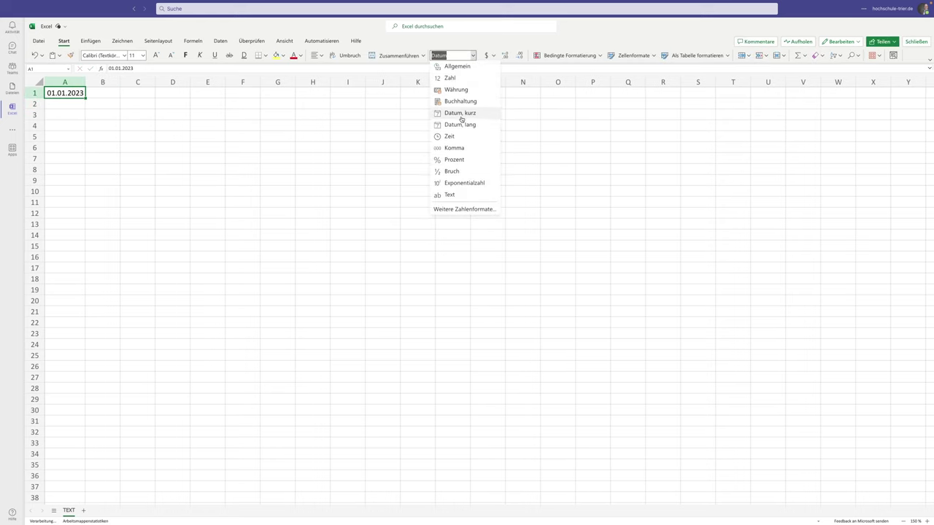
click(448, 77)
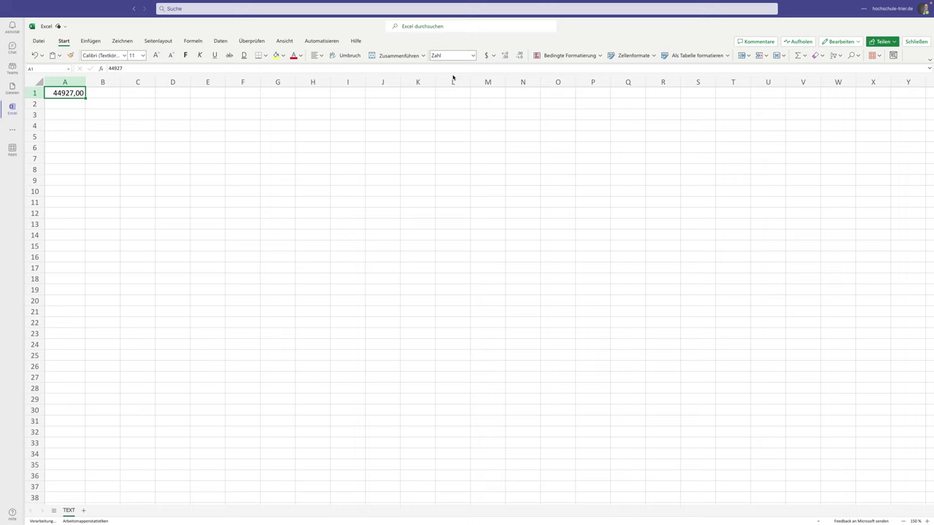
click(472, 55)
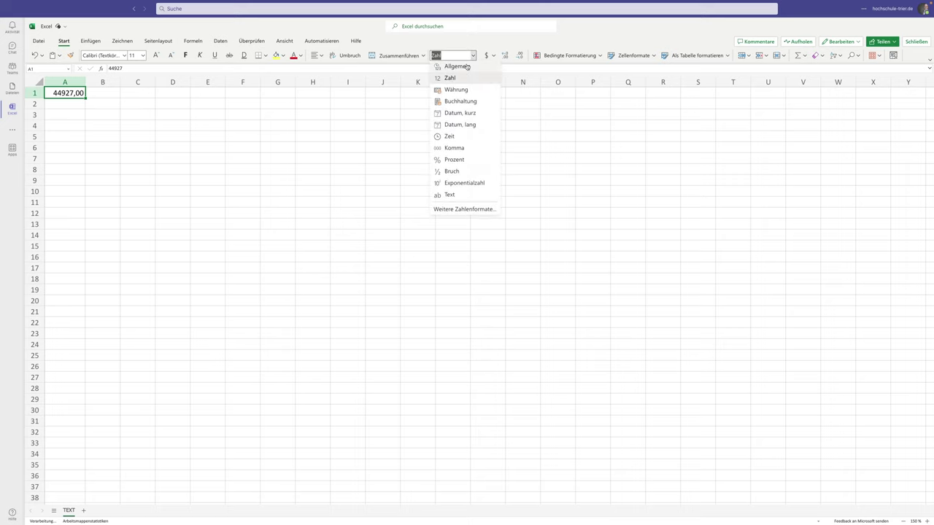
click(458, 113)
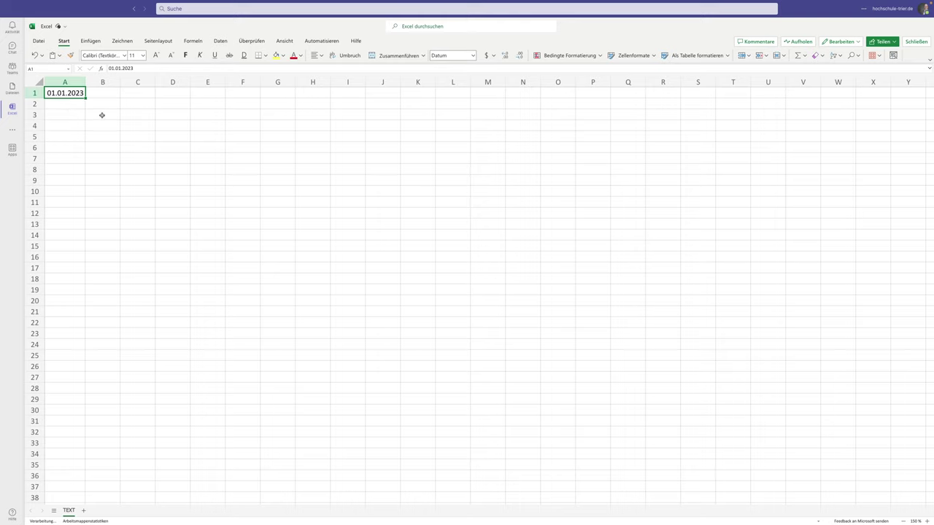
Enter =VERKETTEN("2023";"-";"01";"-";"01") in C1, showing 2023-01-01, and review its arguments
click(139, 92)
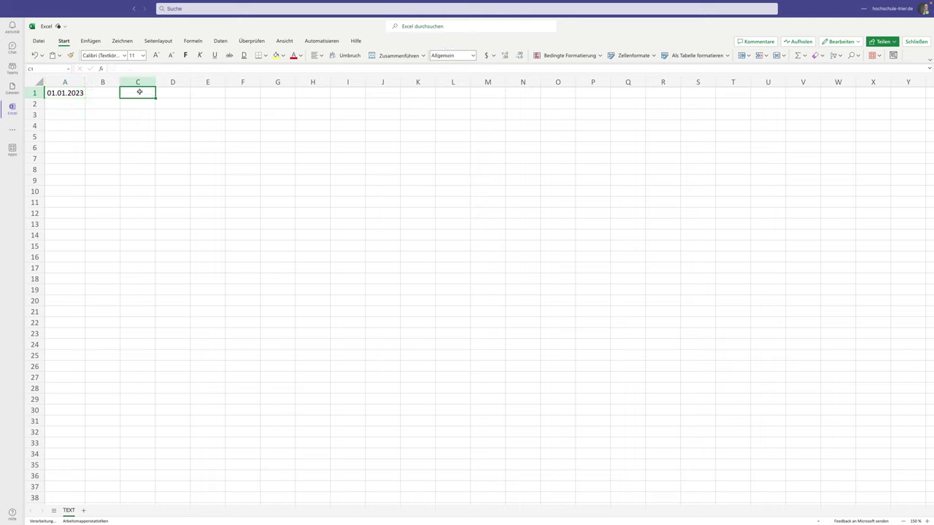
text(=VERKETTEN)
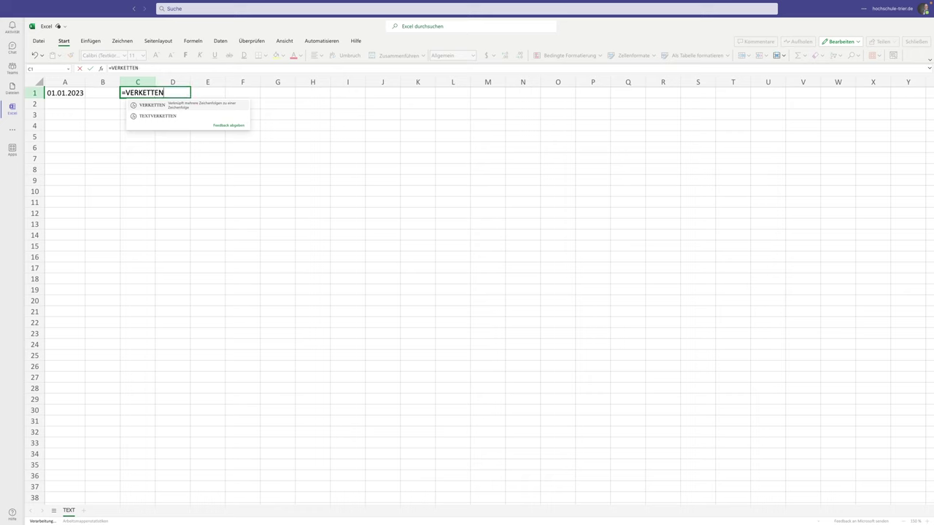
text(()
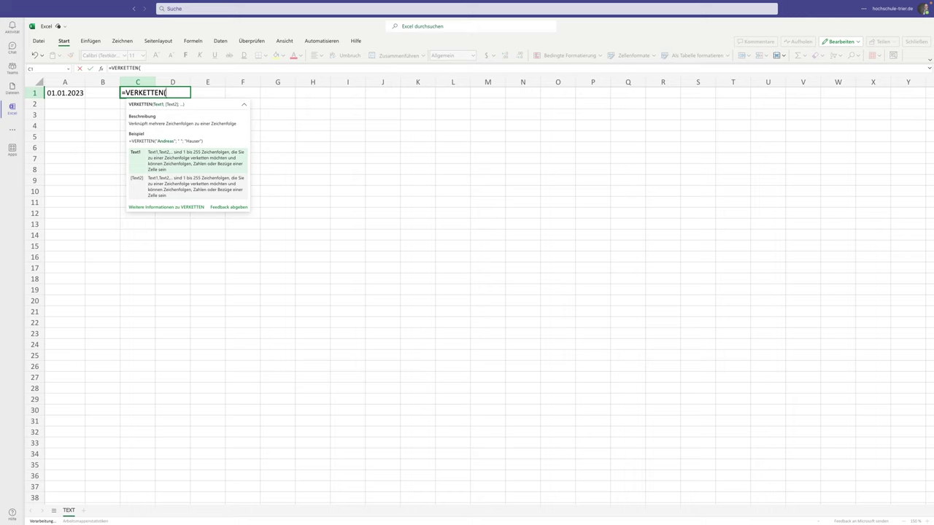
text(")
text(20)
text(23")
text(;"-")
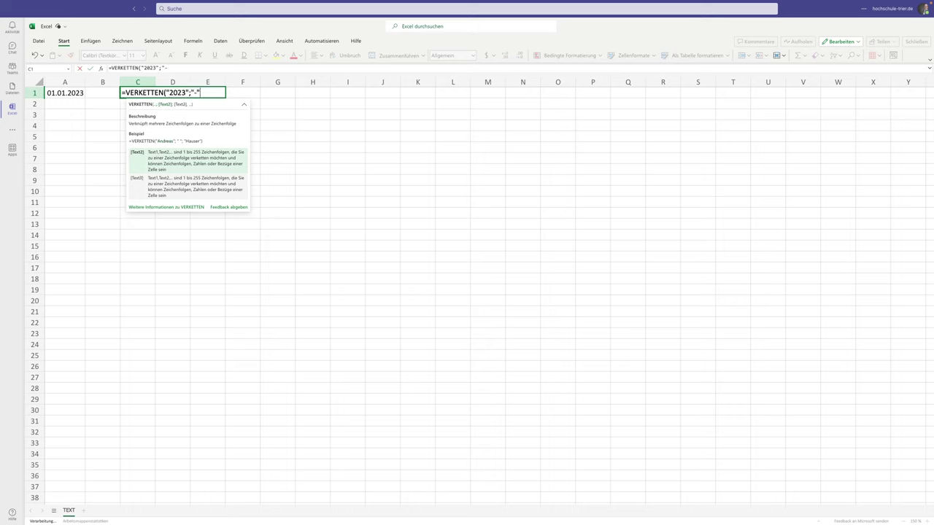
text(;01)
key(BackSpace)
key(BackSpace)
text("0)
text(1";")
text(-")
text(;)
text("01"))
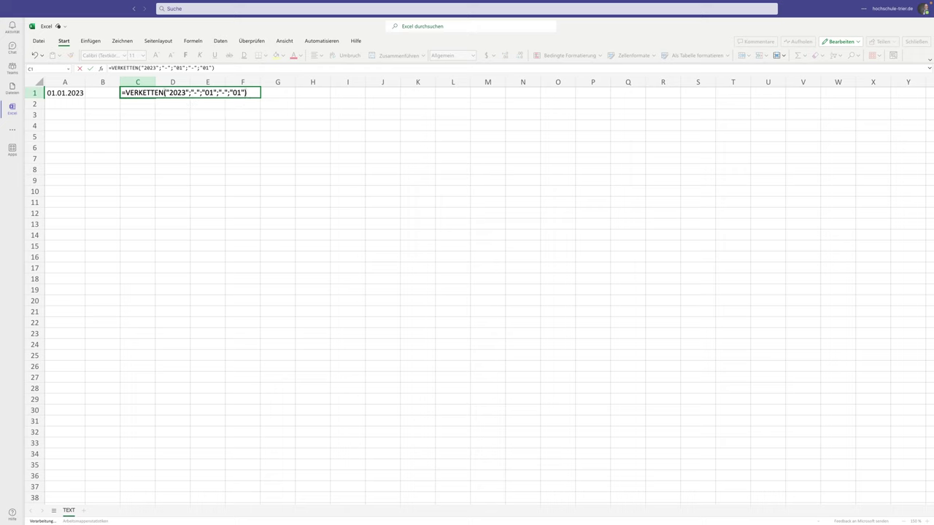
key(Return)
key(Up)
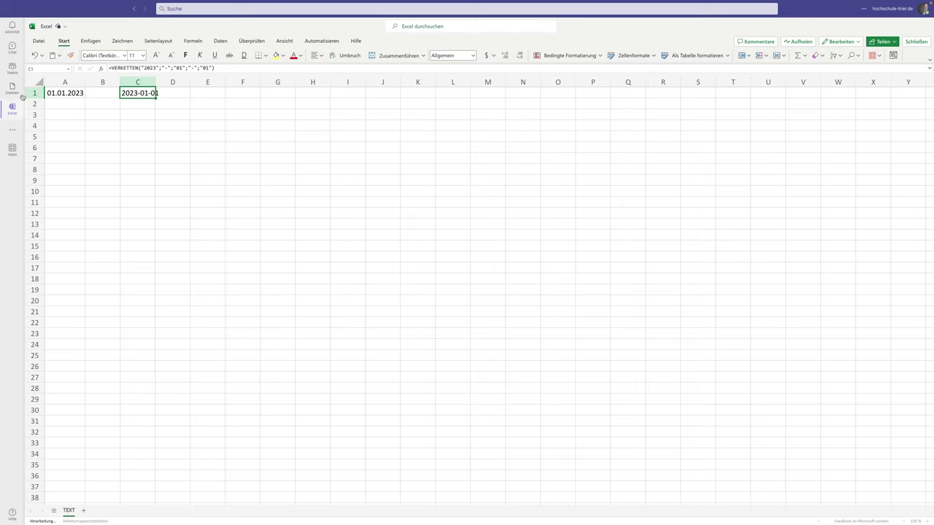
double_click(137, 94)
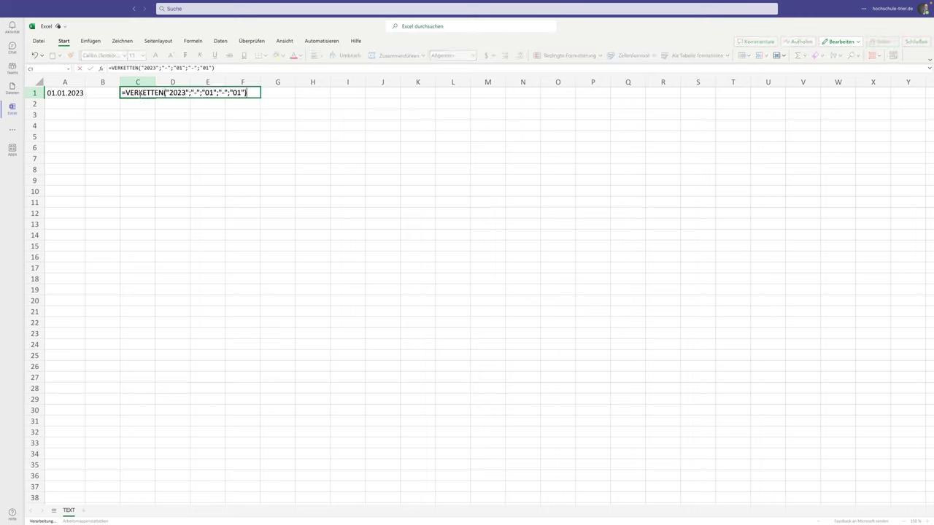
drag(165, 93, 199, 92)
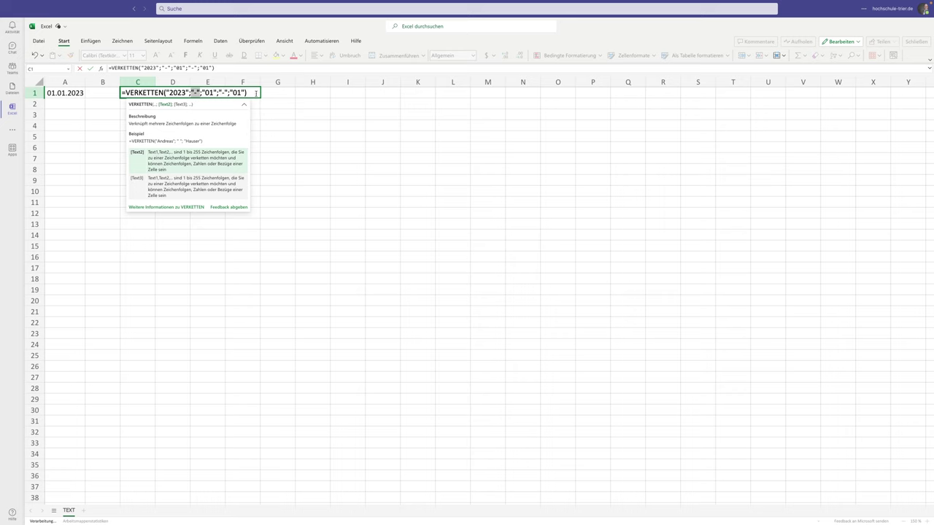
key(Return)
key(Down)
key(Down)
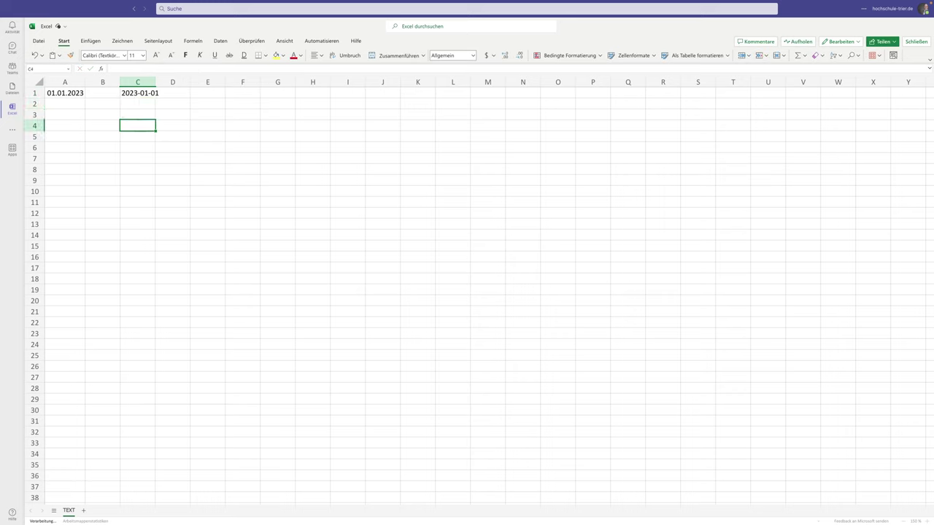
Enter ="A"&"B"&"C" in C4 to produce ABC
text(=")
text(A")
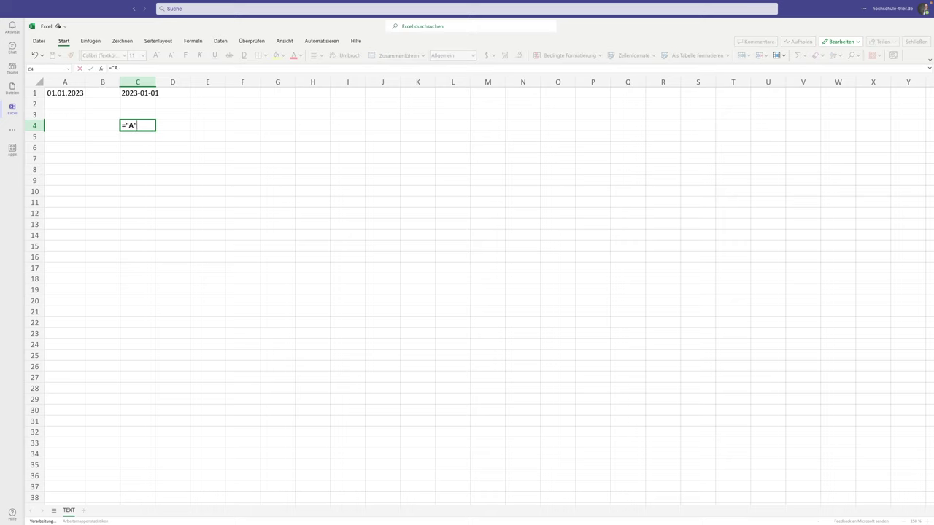
text(&)
text("B)
text("&")
text(C")
key(Return)
click(137, 125)
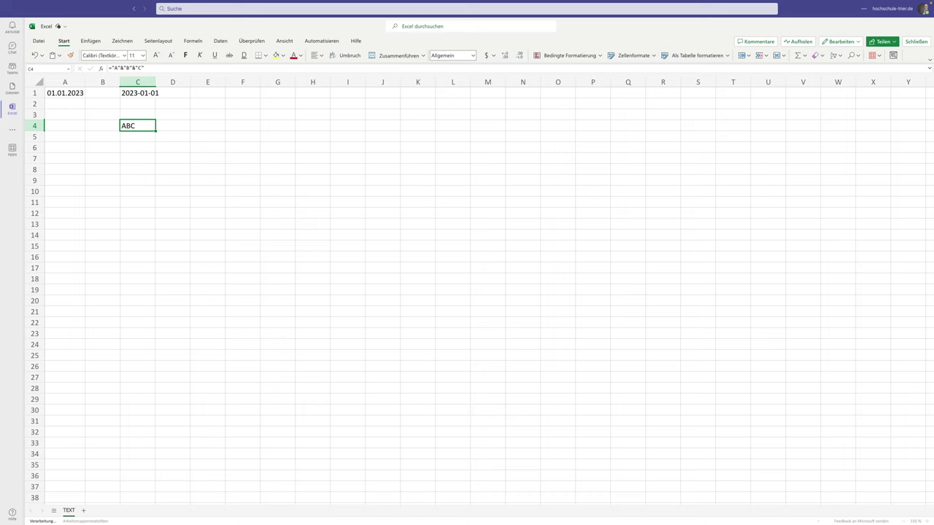
Enter =C4&"DE" in C5, showing ABCDE, and review the C4 reference
click(137, 137)
text(=)
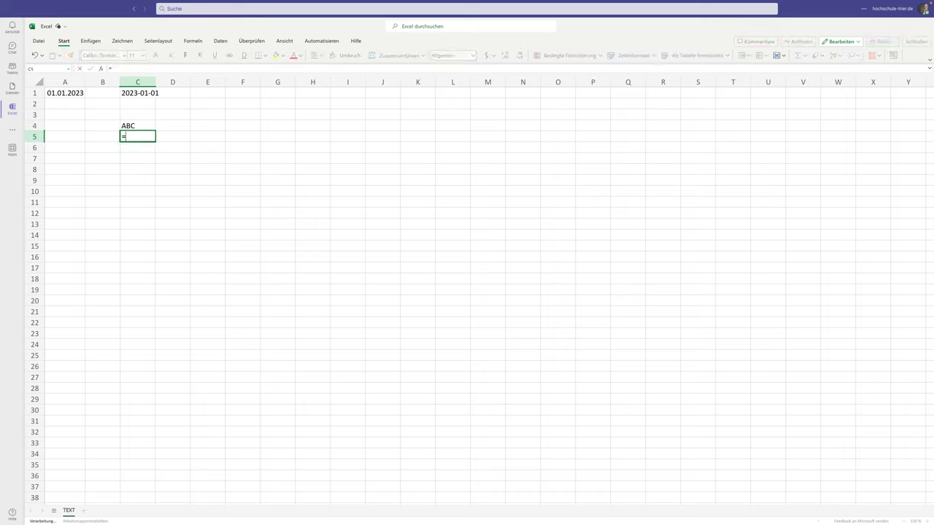
key(Up)
text(&"D)
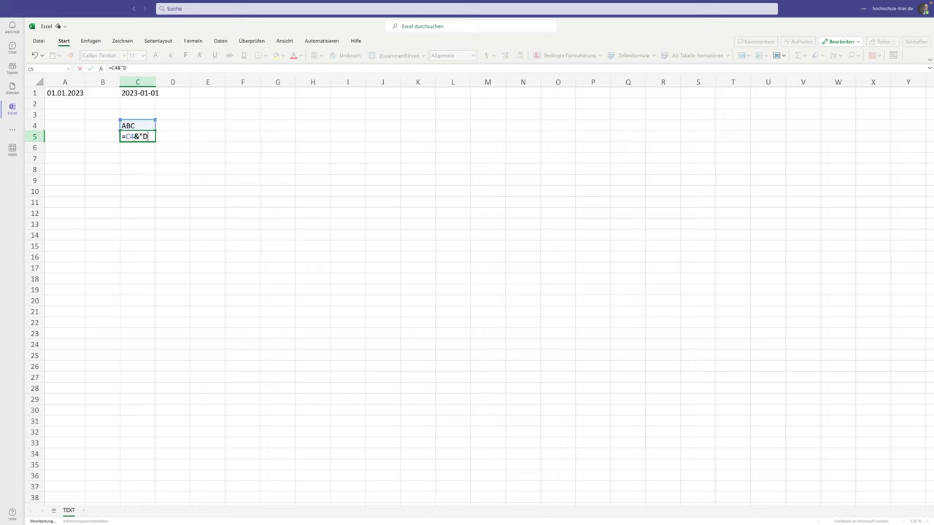
text(E")
key(Return)
key(Up)
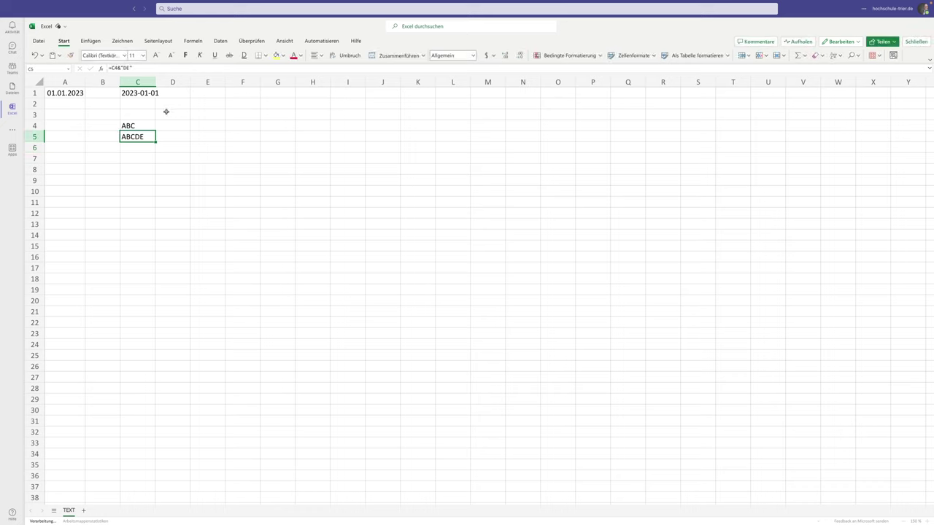
double_click(139, 136)
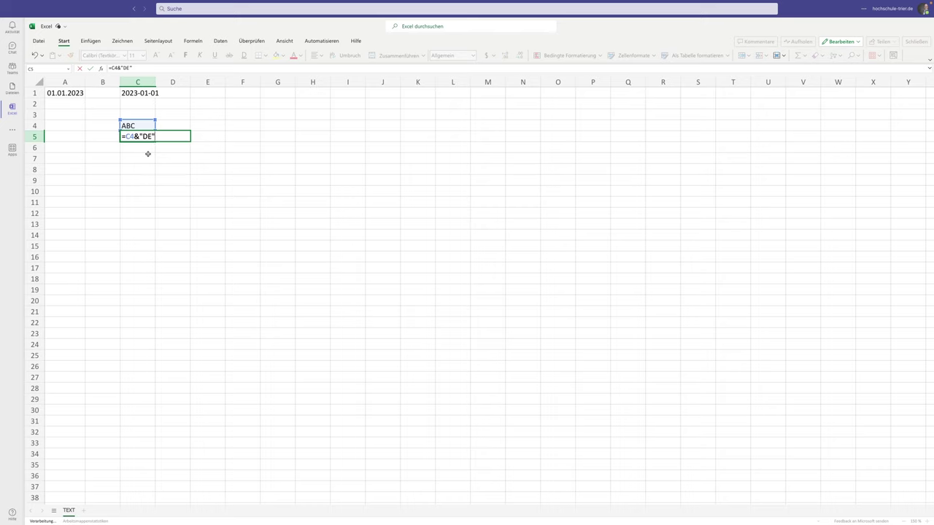
key(Return)
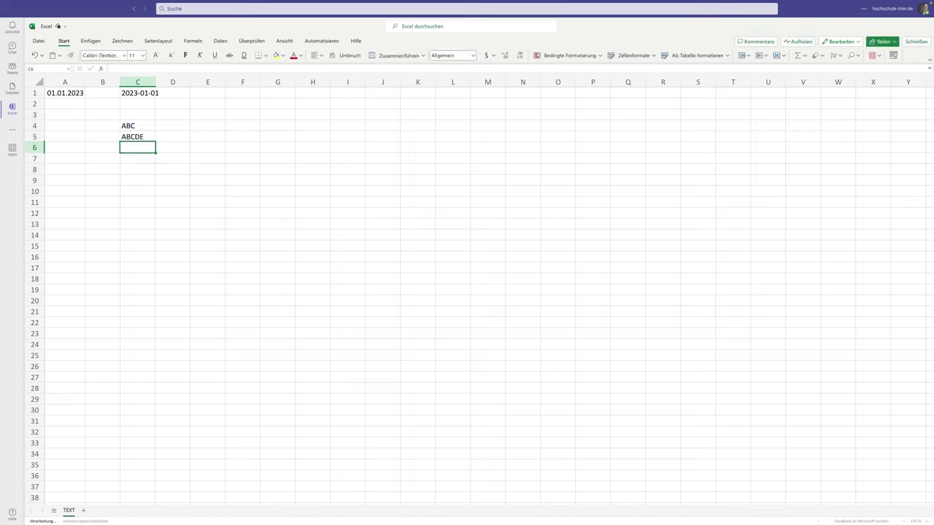
Enter =LINKS(C5;2) in C7 to show AB, then review its arguments
click(138, 158)
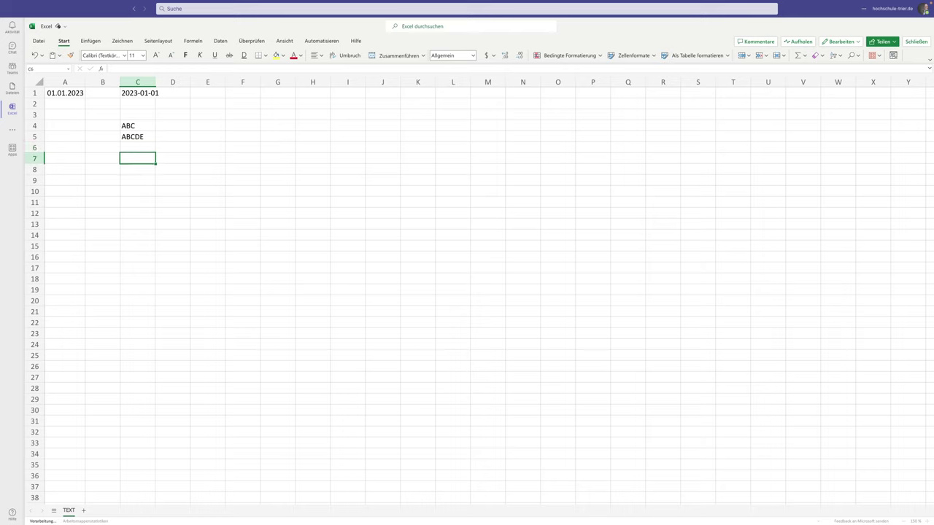
text(=L)
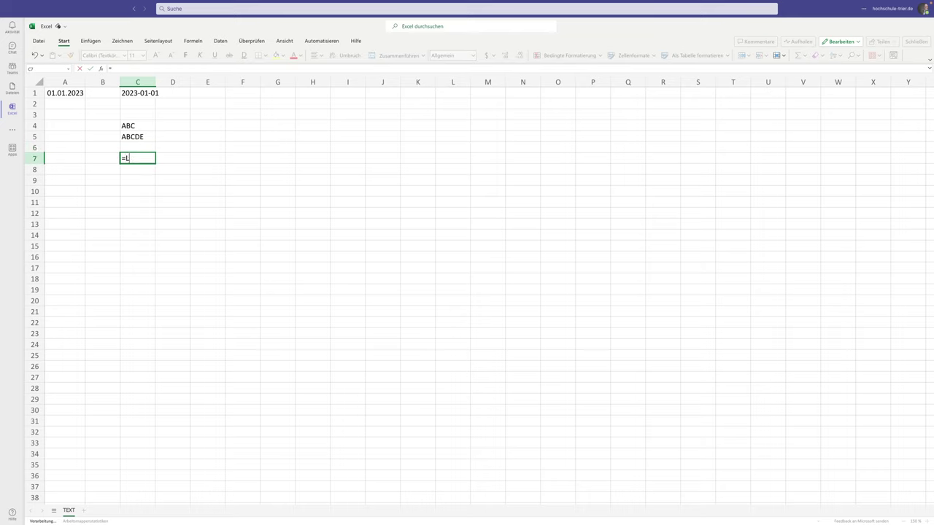
text(INKS()
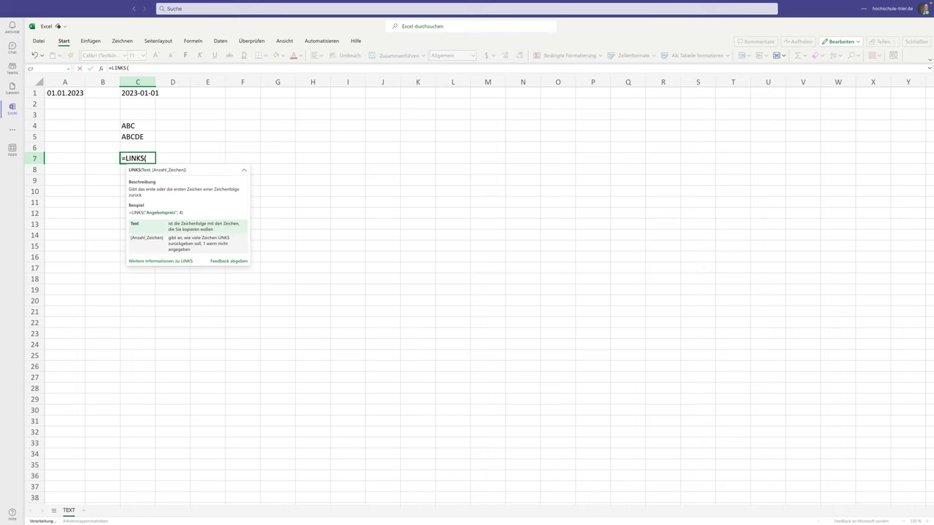
click(137, 136)
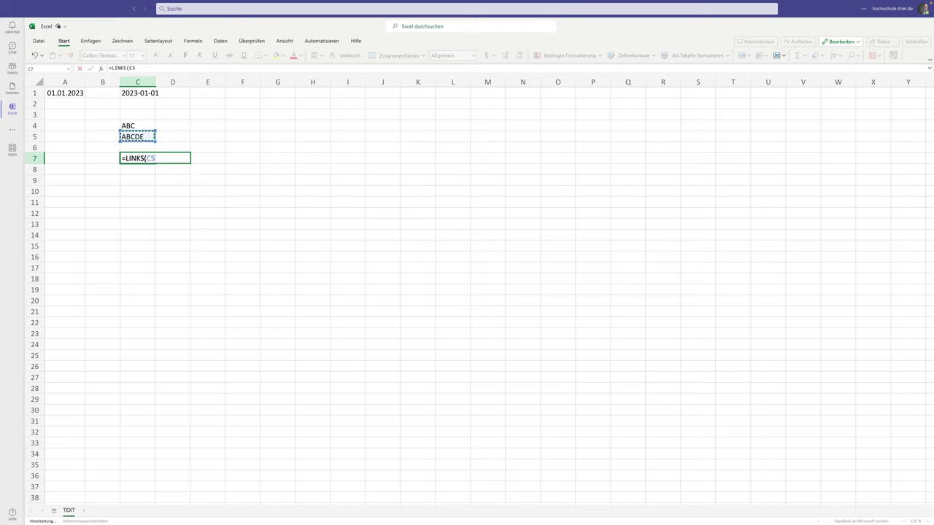
text(;2)
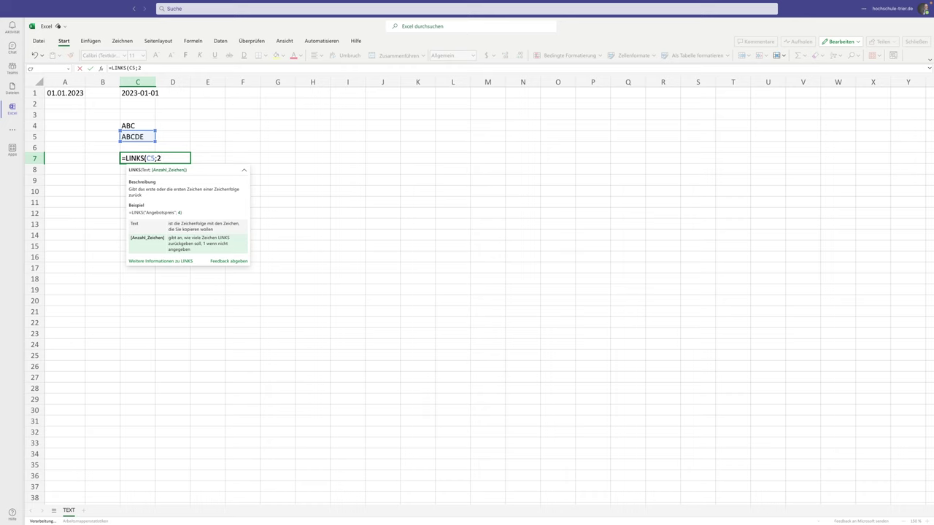
text())
key(Return)
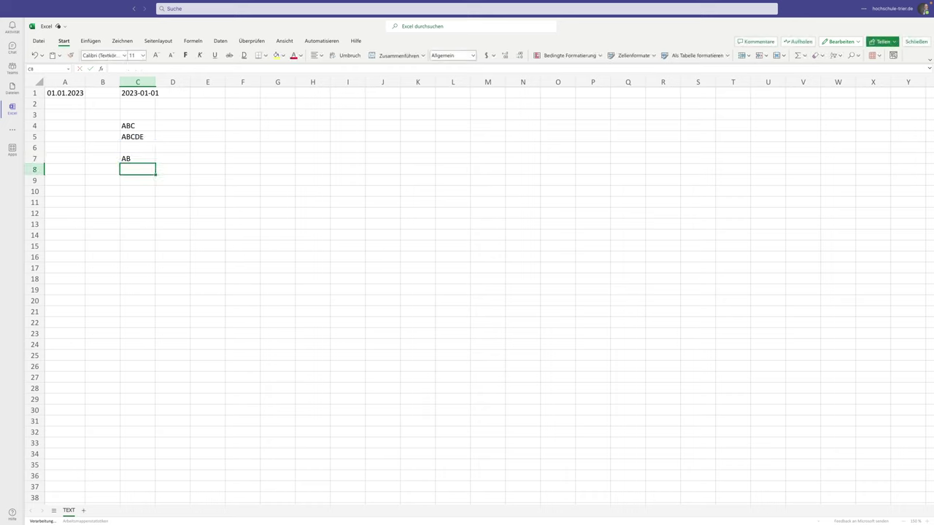
key(Up)
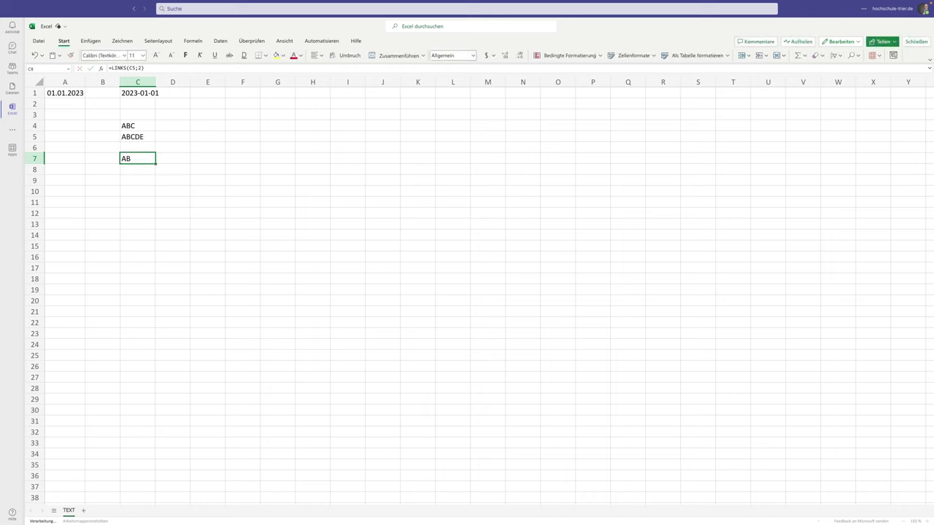
double_click(133, 156)
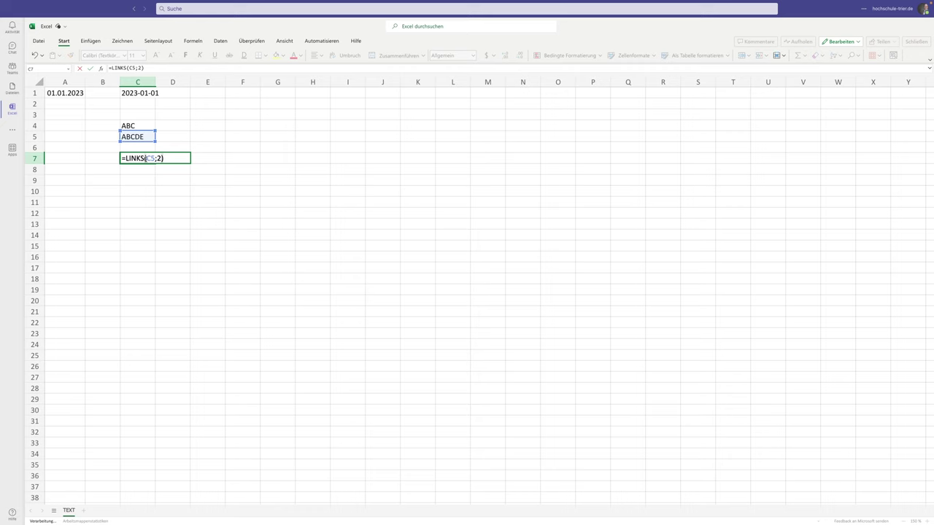
key(Return)
click(102, 158)
Label B7 LINKS and B8 RECHTS
text(L)
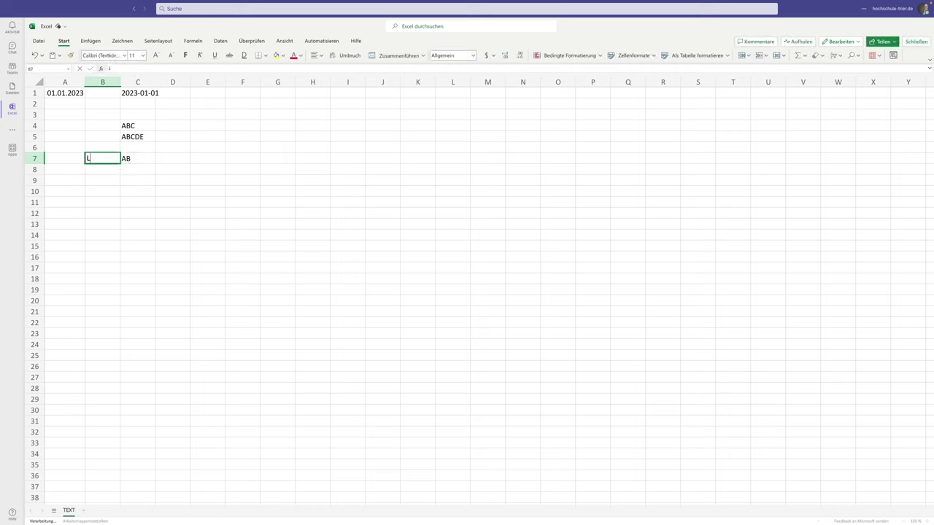
text(INKS)
key(Return)
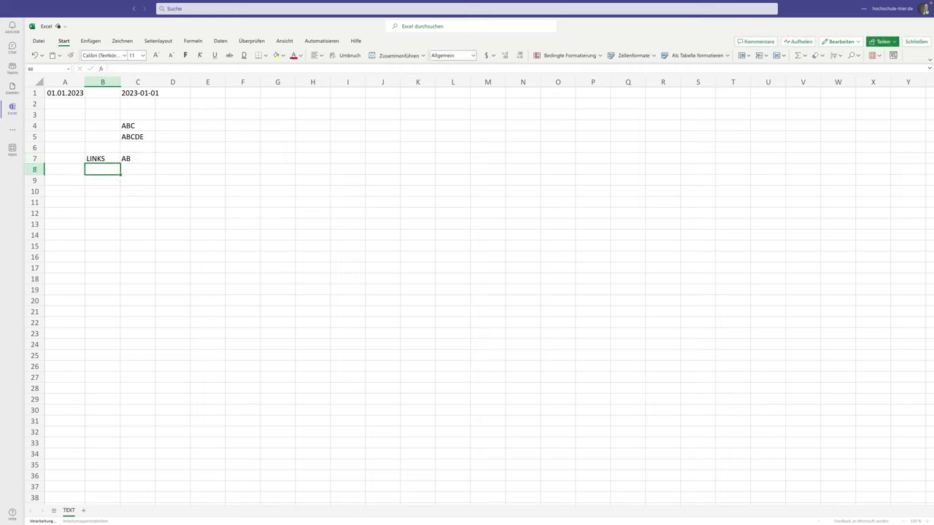
text(RECHTS)
key(Tab)
Enter =RECHTS(C5;3) in C8, returning CDE, and review the formula
text(=)
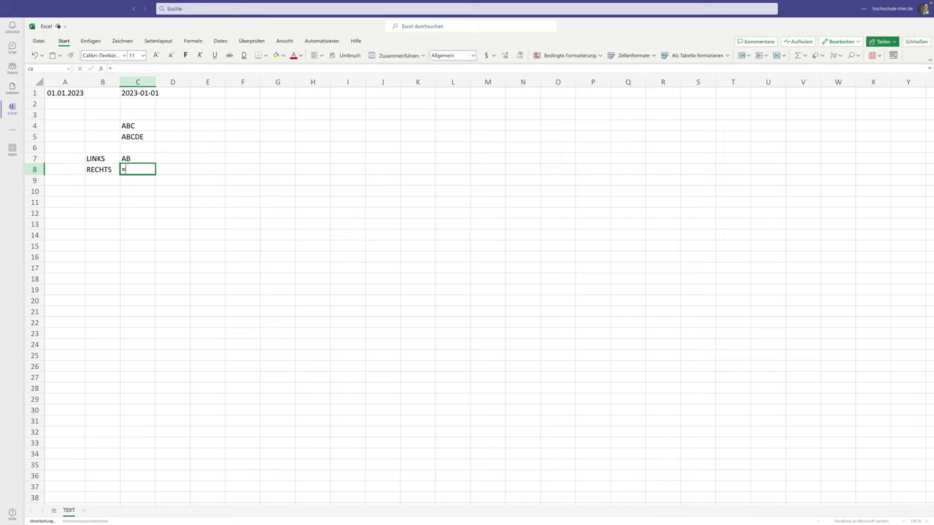
text(RECHTS()
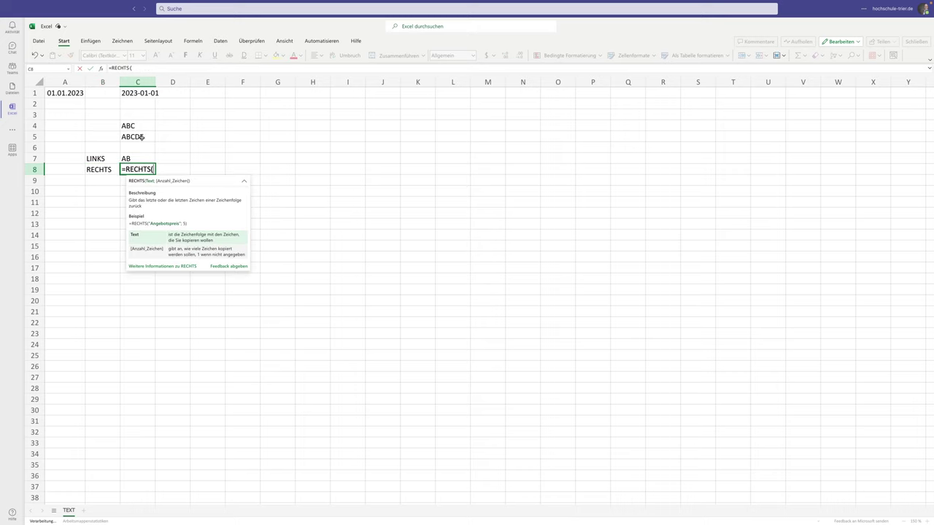
click(139, 137)
text(;3)
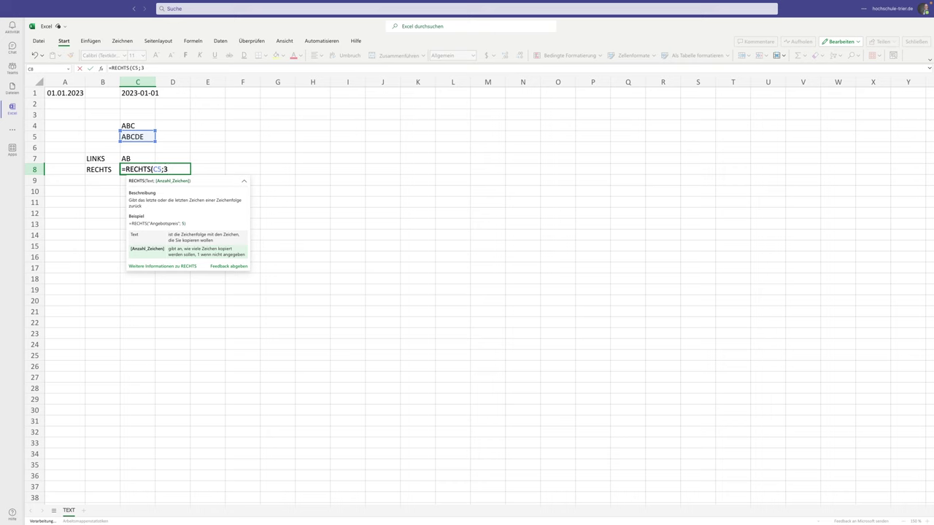
text())
key(Return)
click(138, 169)
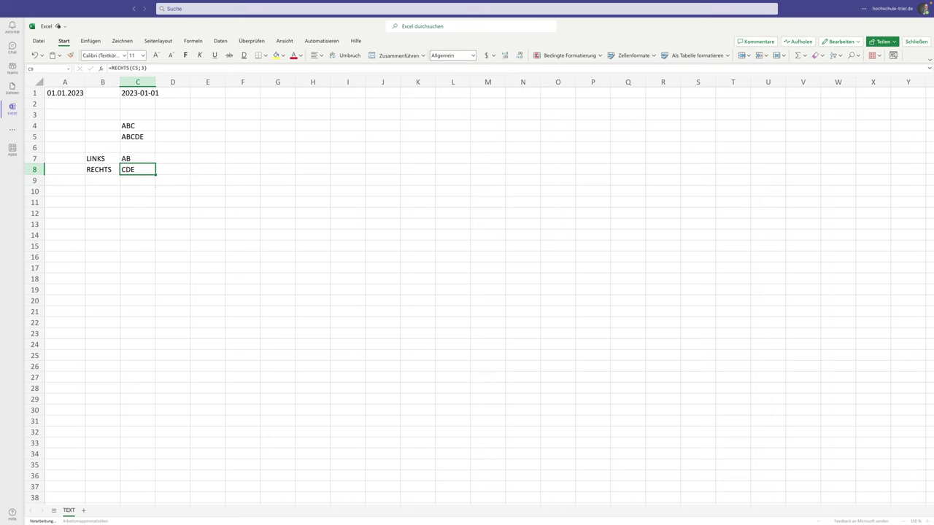
double_click(128, 170)
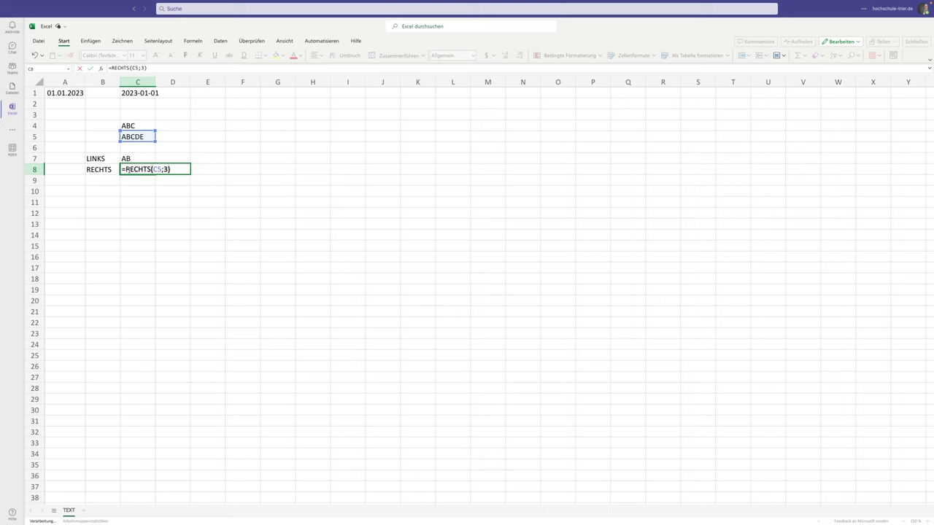
key(Return)
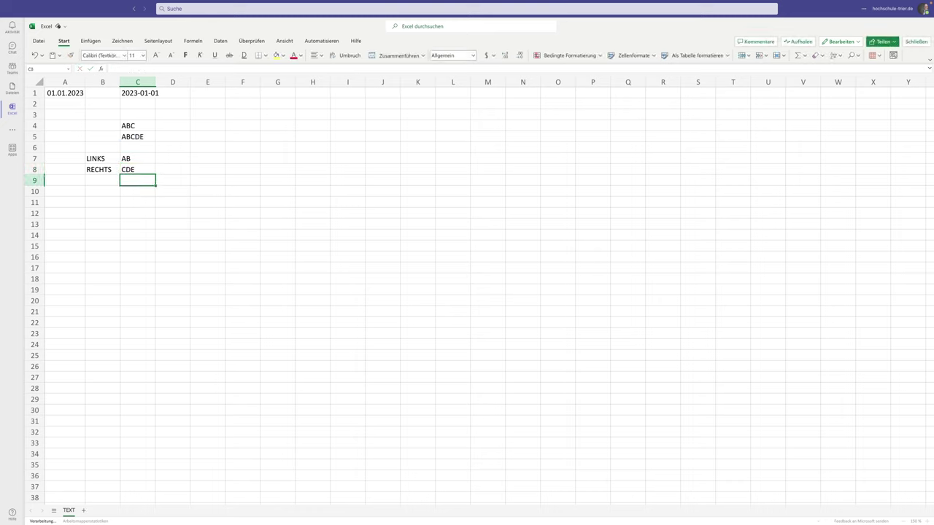
Apply a number format to C1 and widen column C to fit the date text
click(137, 92)
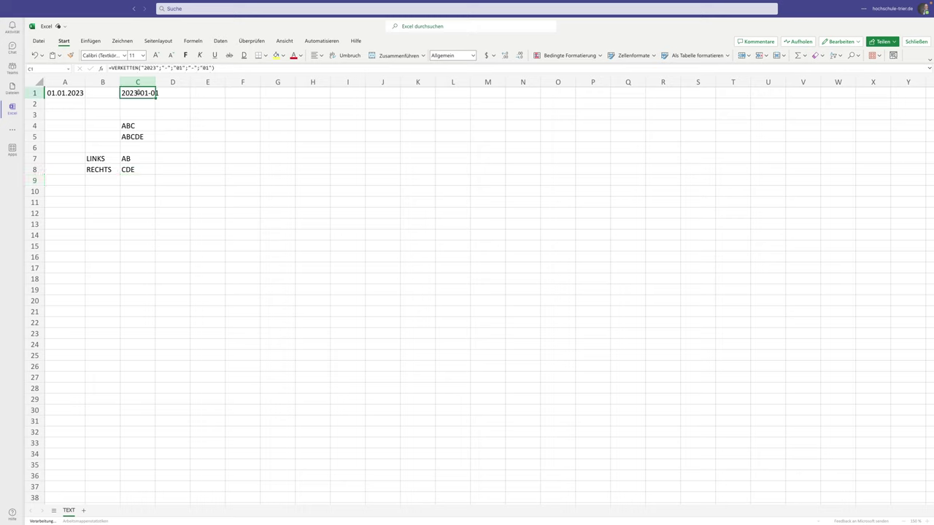
click(473, 56)
click(452, 76)
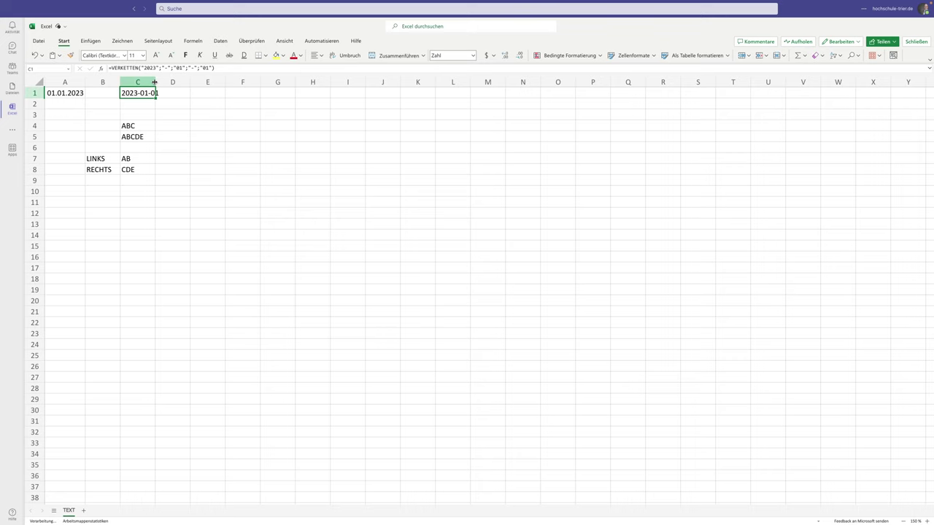
drag(154, 83, 161, 83)
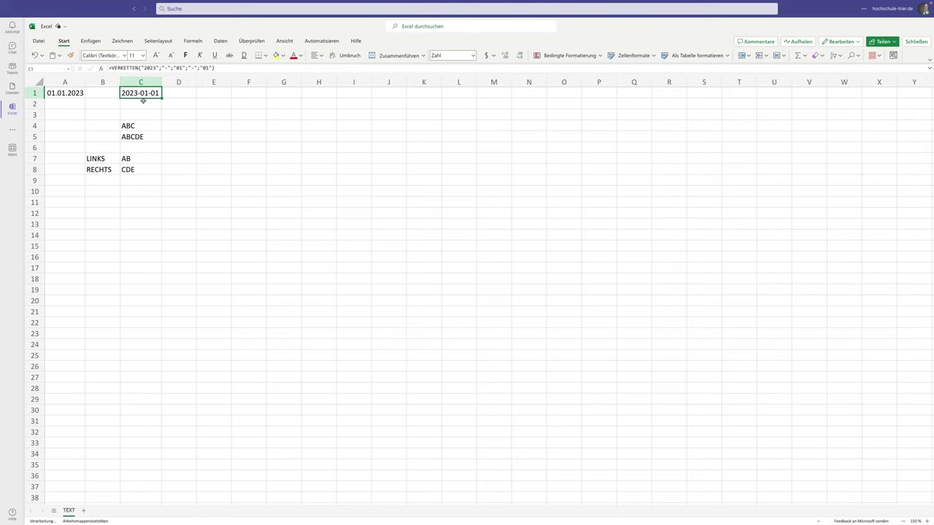
scroll(139, 99, down, 1)
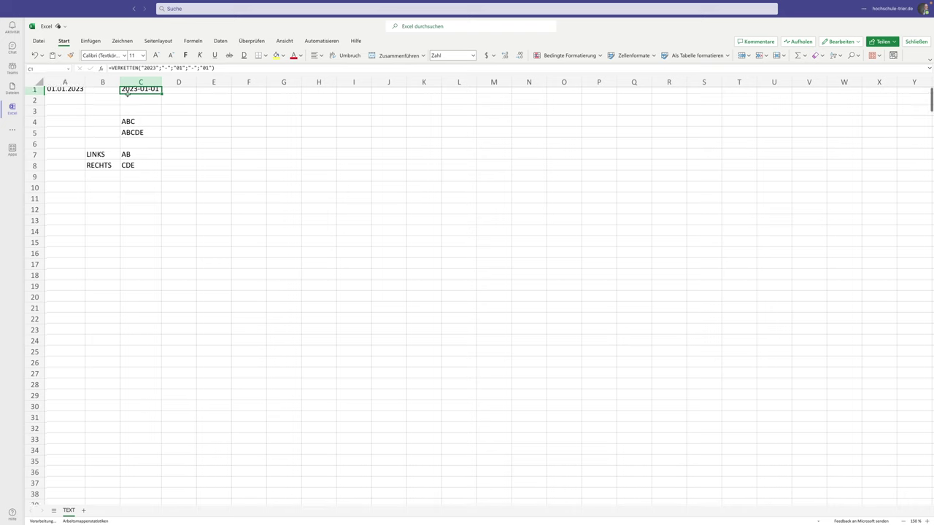
scroll(150, 96, up, 1)
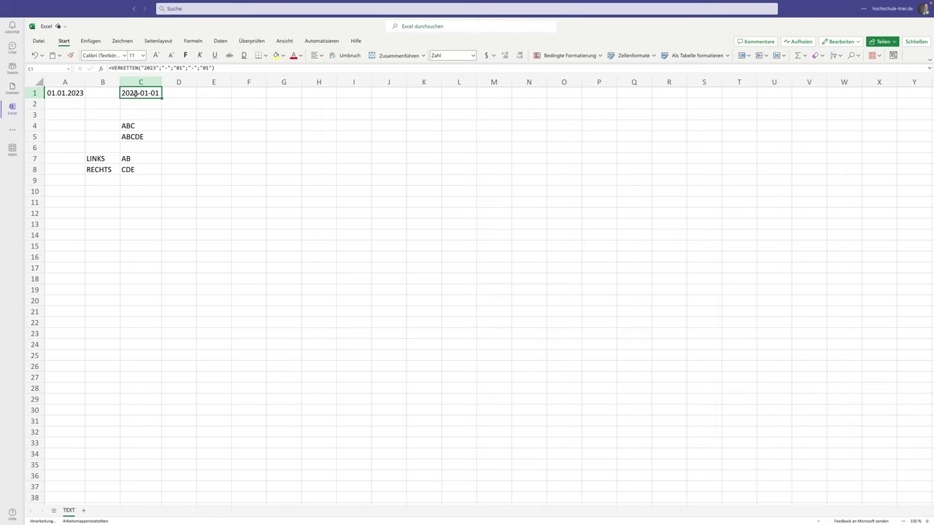
Type the labels JAHR, MONAT and TAG into E1, E2 and E3
click(210, 93)
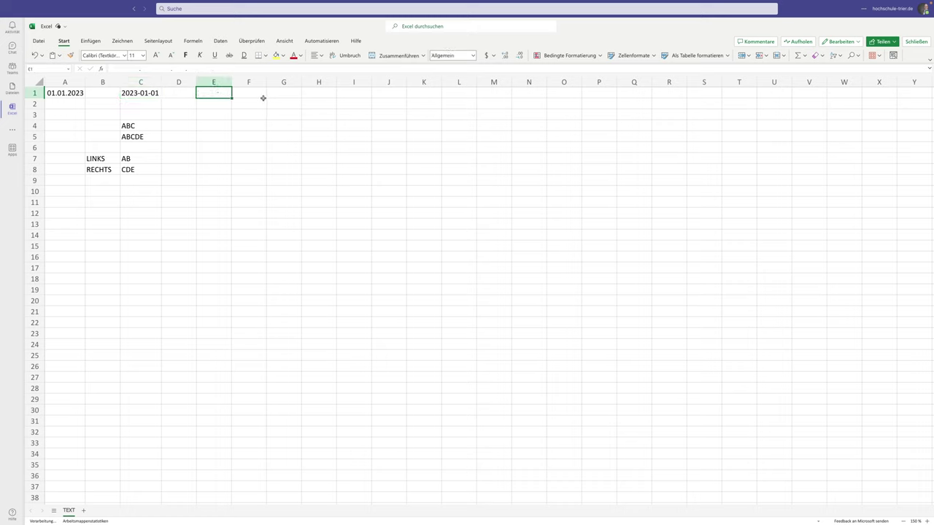
text(JAHR)
key(Return)
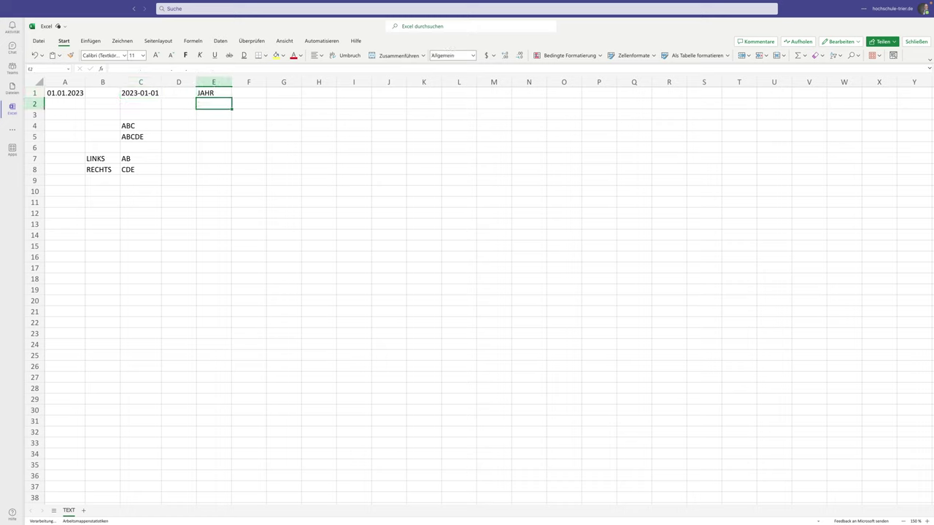
text(MONAT)
key(Return)
text(TAG)
key(Up)
key(Up)
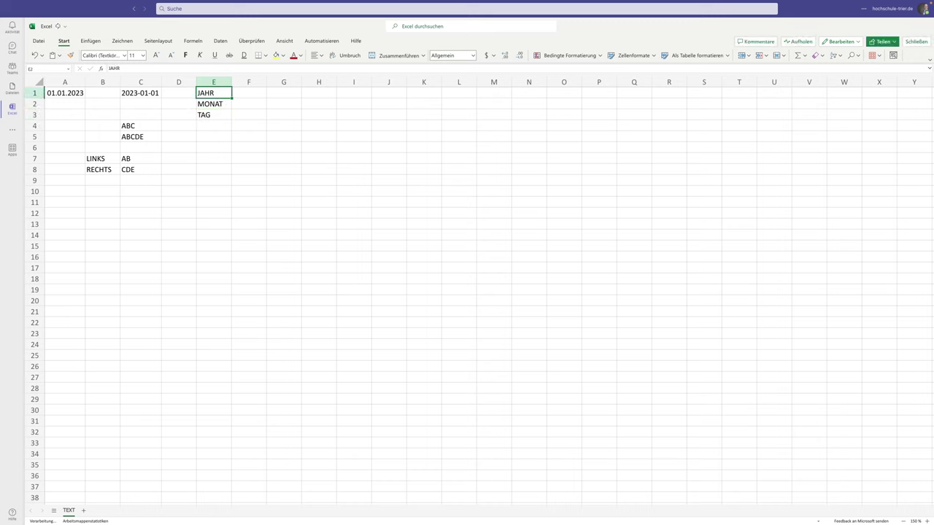
key(Right)
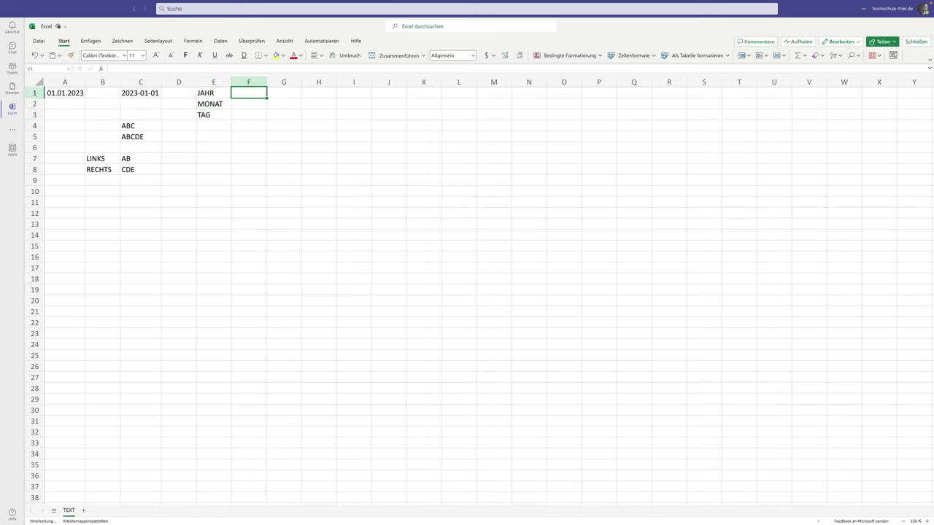
Enter =LINKS(C1;4) in F1 to extract the year 2023
text(=)
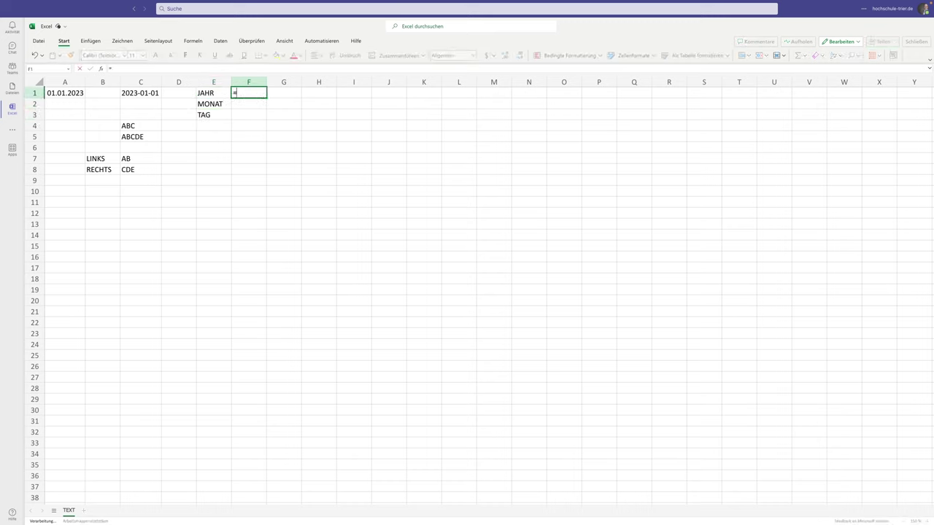
text(LE)
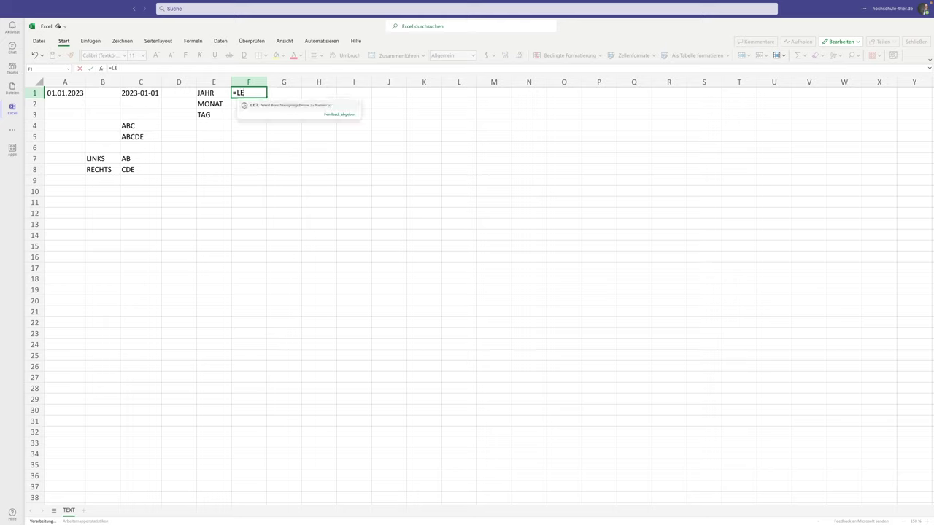
key(BackSpace)
text(ION)
key(BackSpace)
key(BackSpace)
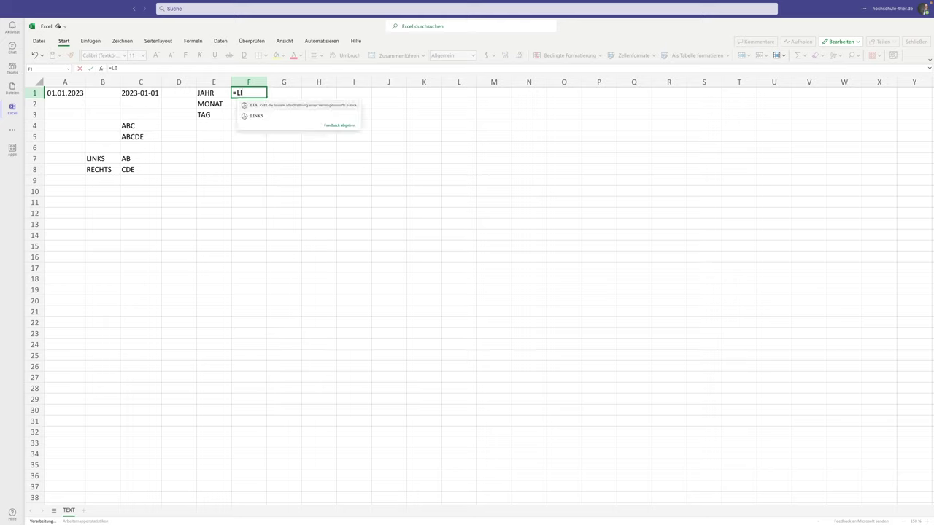
text(NKS()
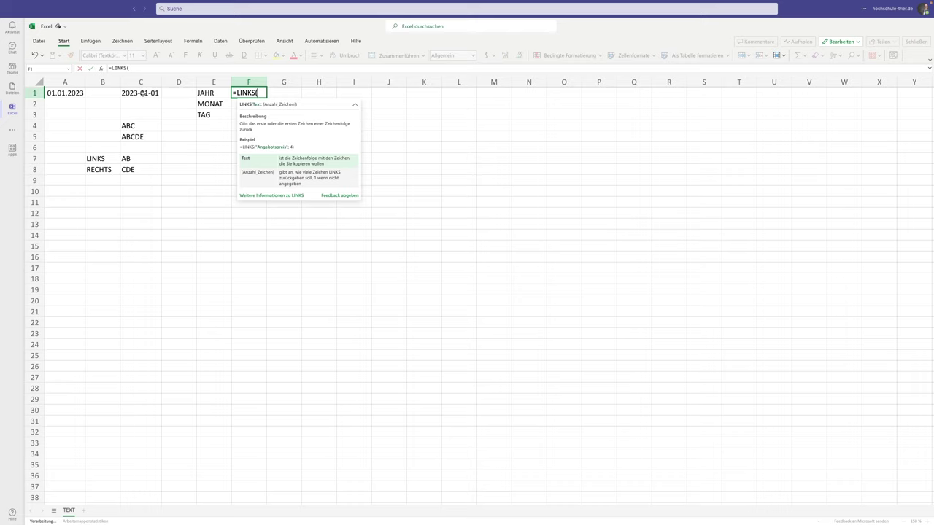
click(143, 94)
text(;4)
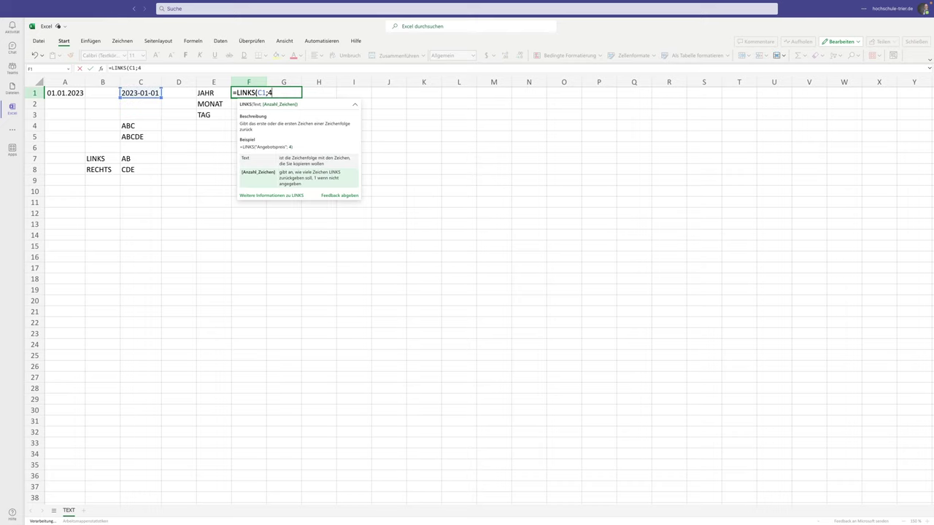
text())
key(Return)
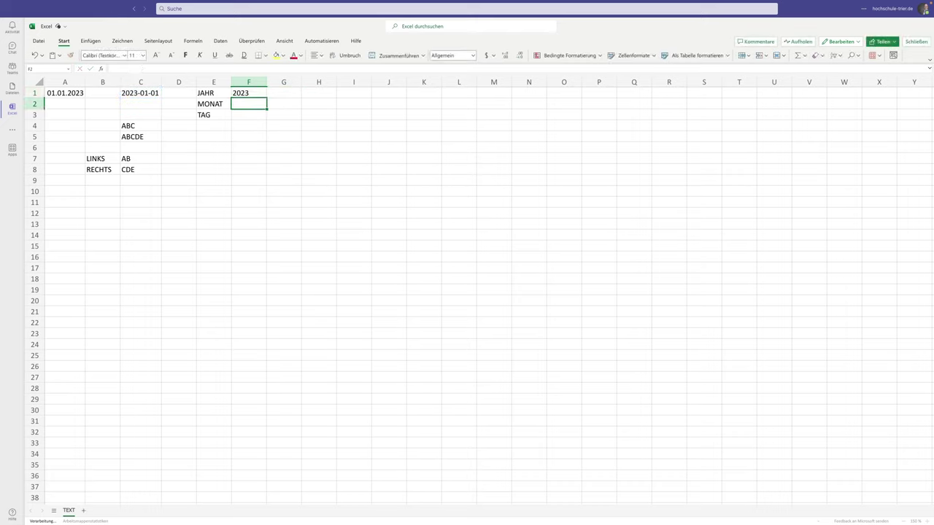
key(Up)
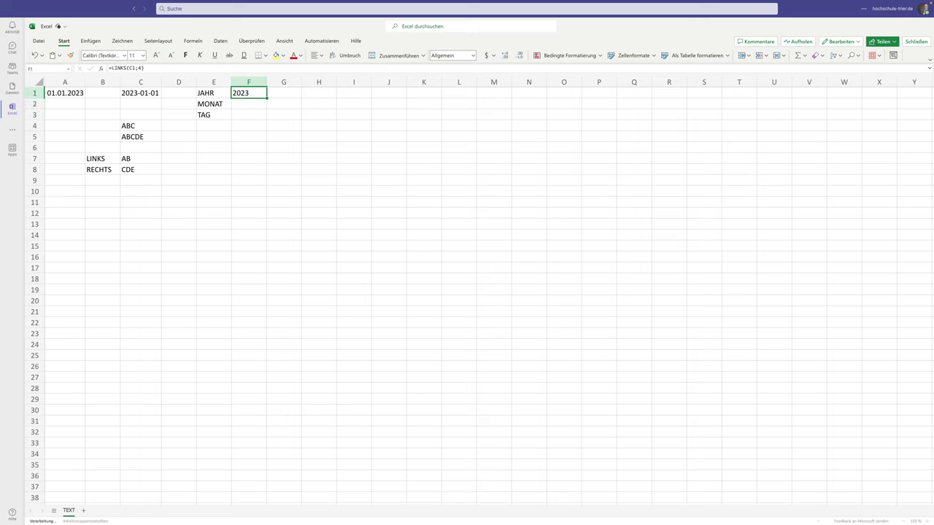
Enter =RECHTS(C1;2) in F3 to extract the day 01
key(Down)
key(Down)
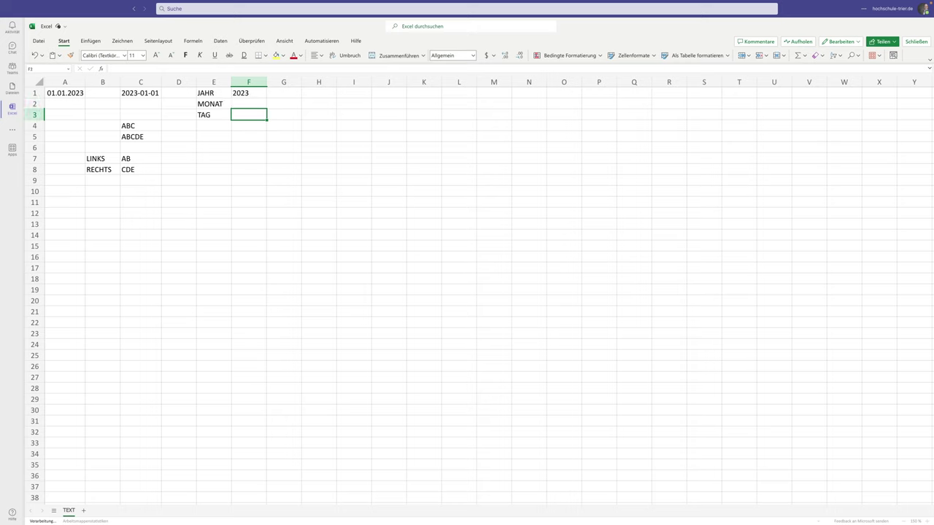
text(=)
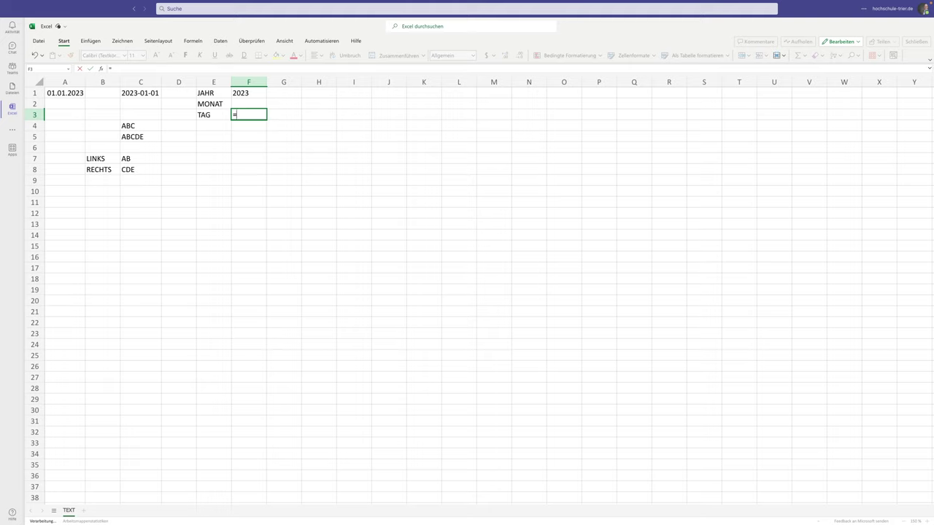
click(135, 92)
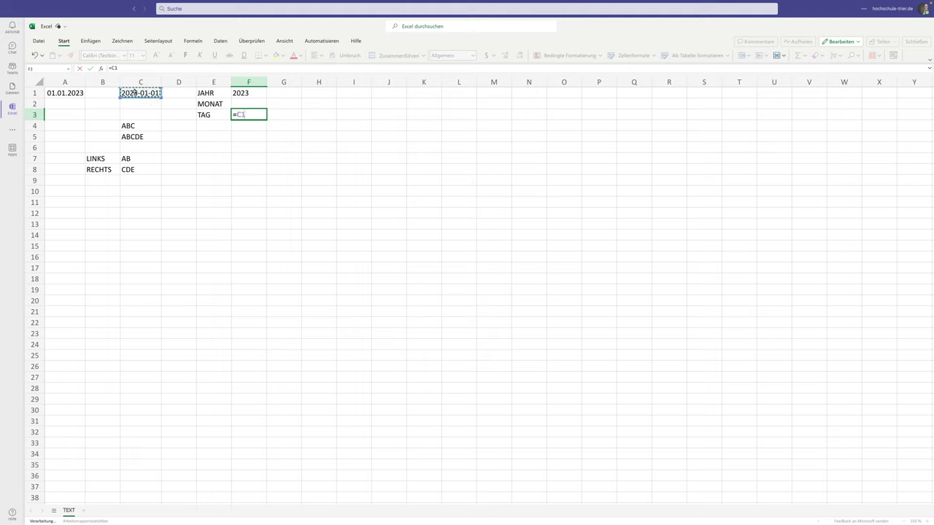
click(110, 68)
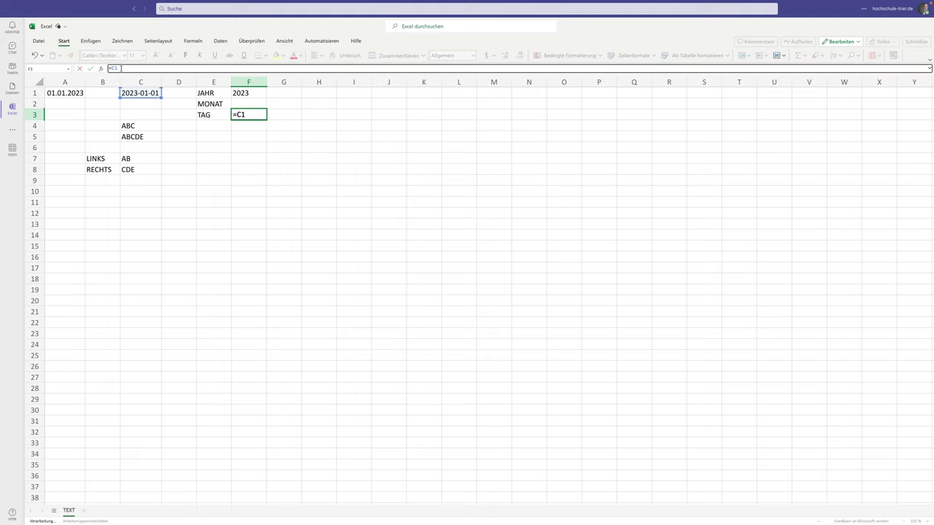
text(RECHTS()
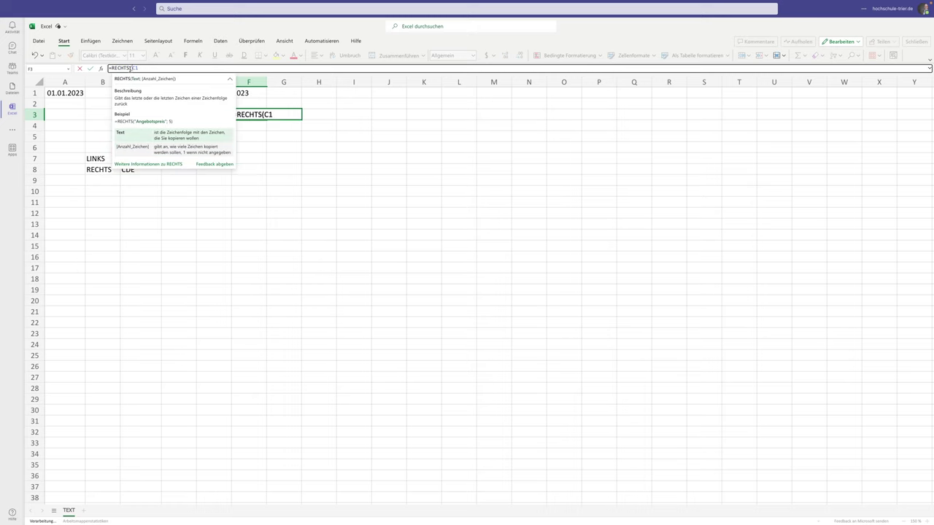
text(;2)
key(Return)
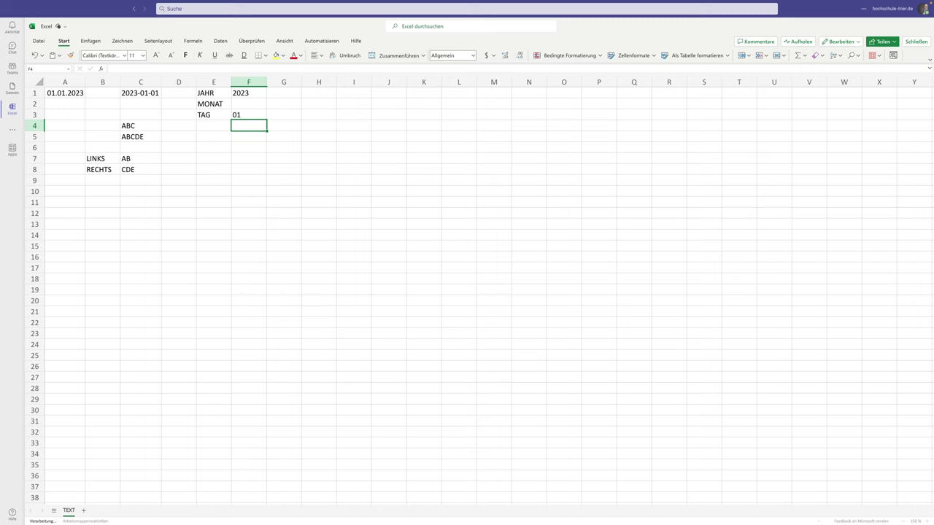
click(239, 94)
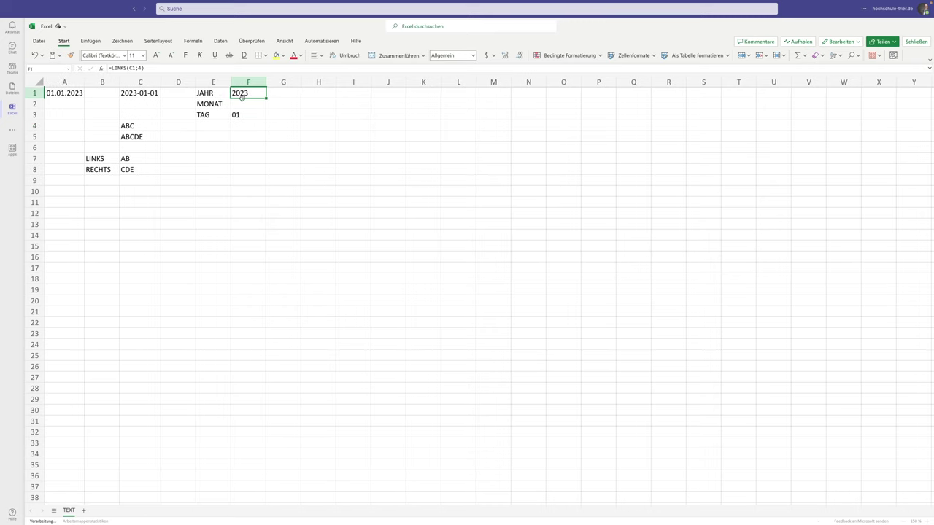
click(241, 115)
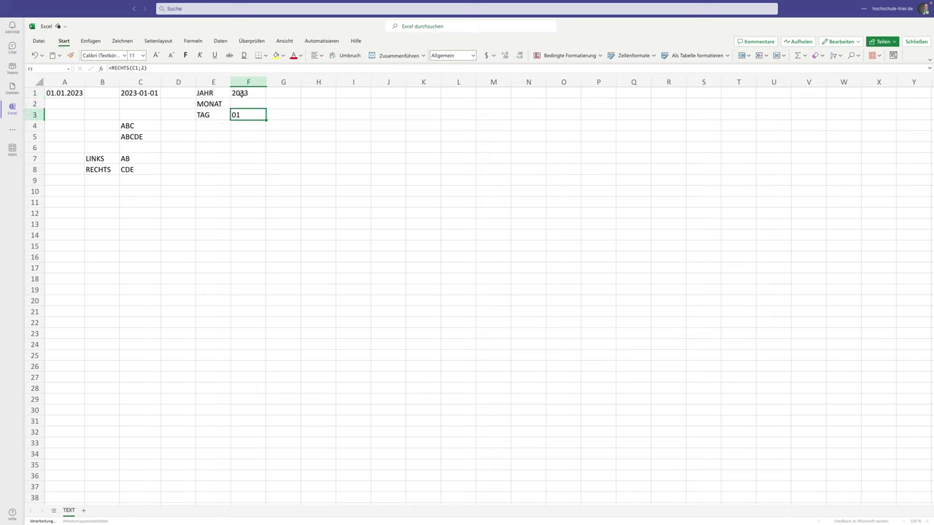
click(243, 95)
click(243, 115)
click(240, 93)
click(472, 56)
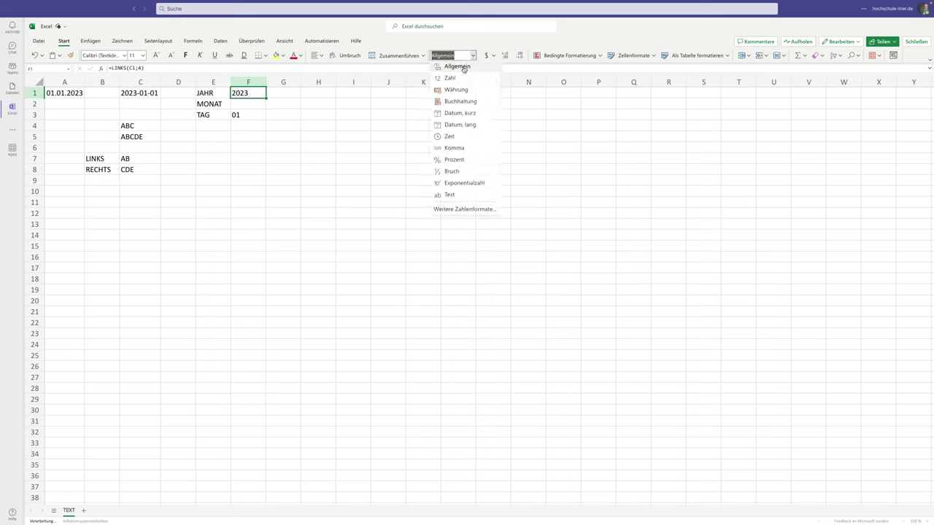
click(459, 77)
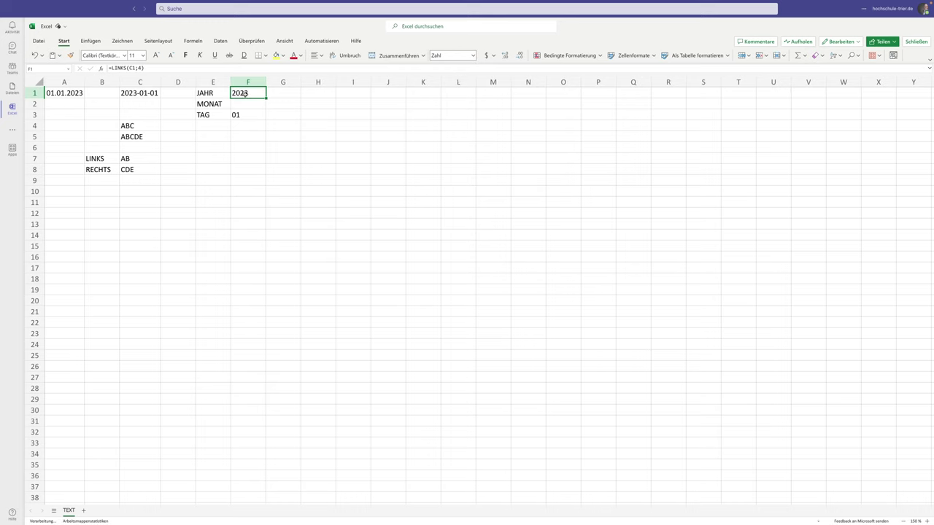
click(473, 55)
click(455, 68)
click(245, 105)
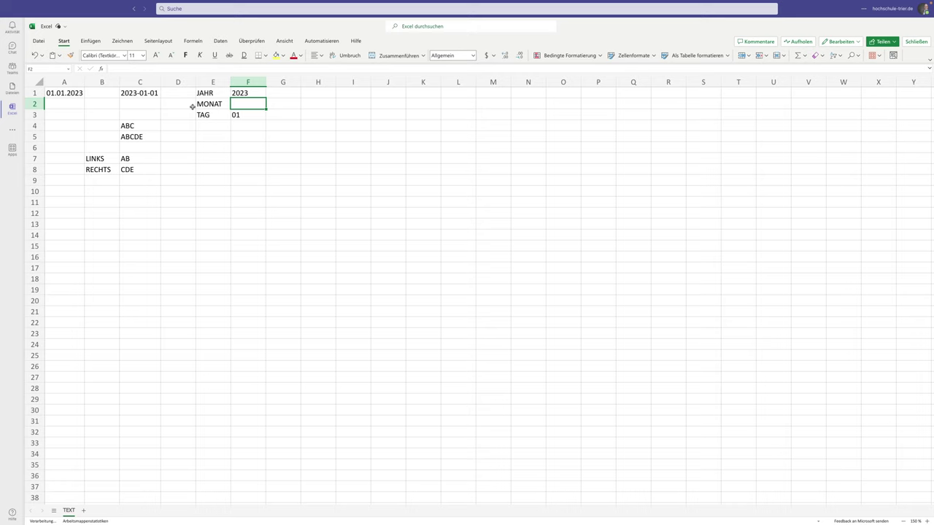
Enter =LINKS(C1;7) in F2, taking the first seven characters of the date text
text(=)
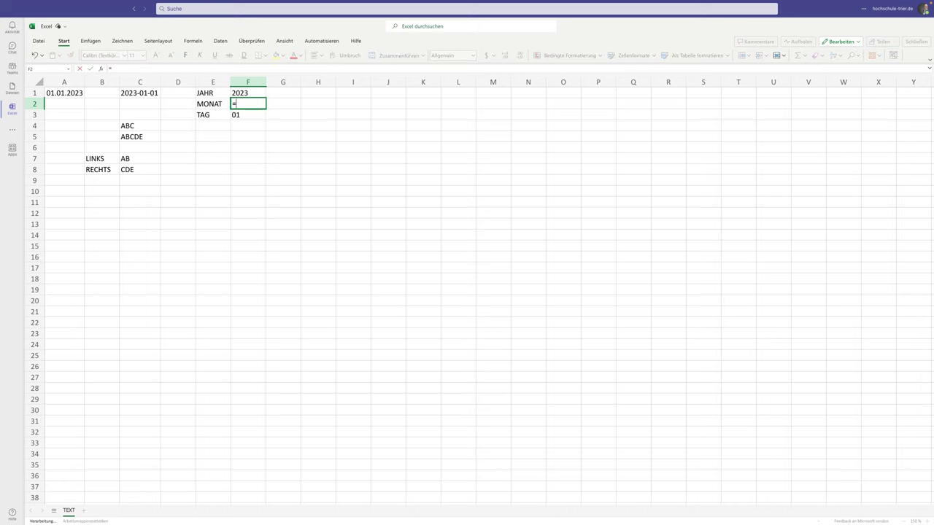
text(LINKS()
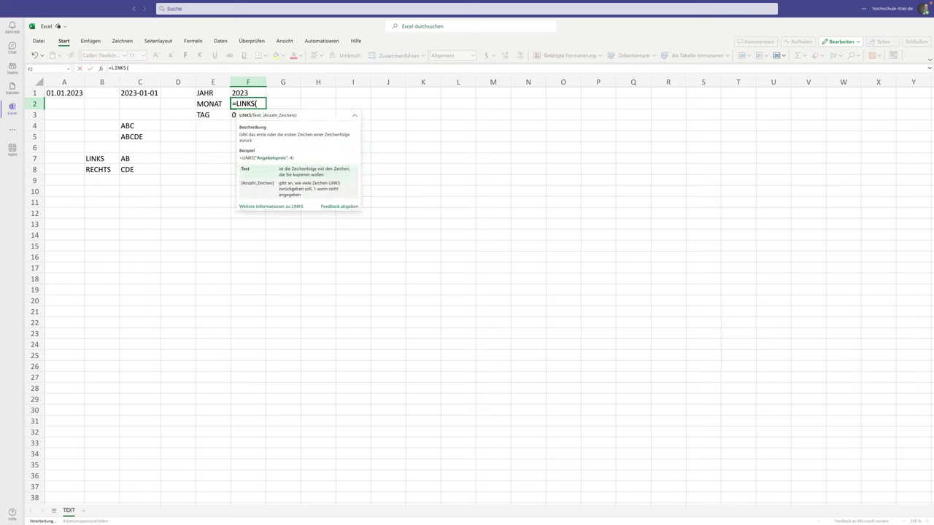
click(137, 94)
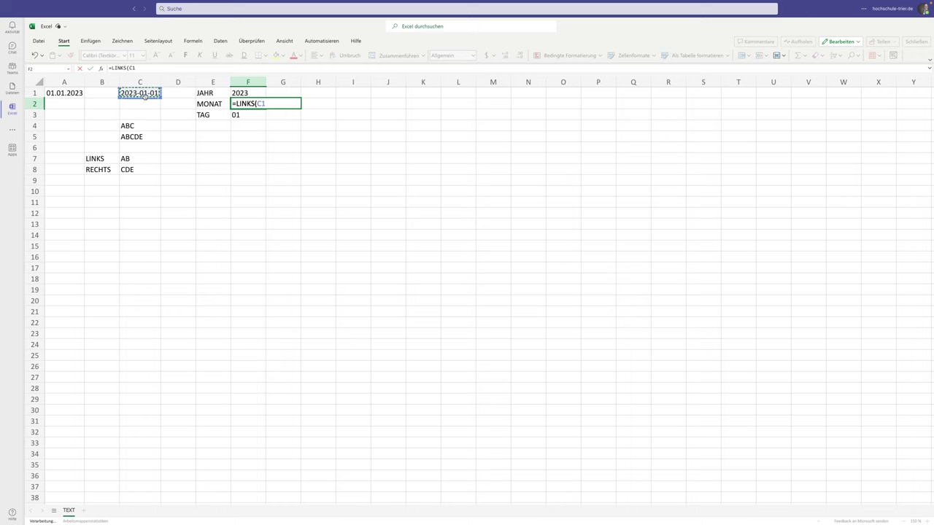
text(;7))
key(Return)
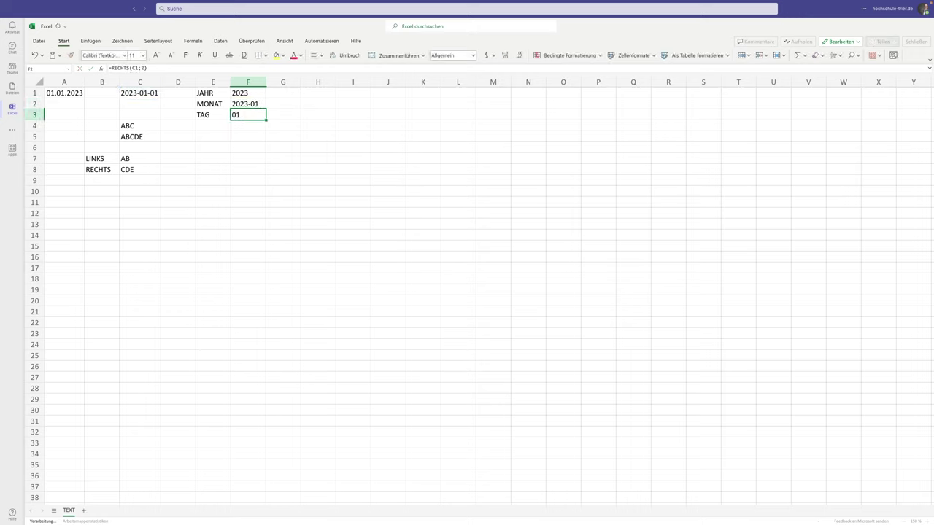
click(248, 103)
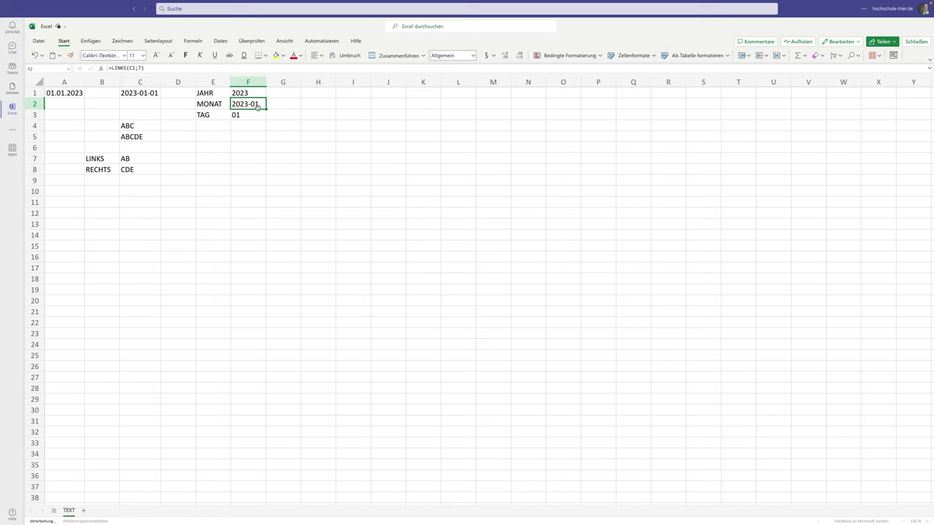
Wrap it as =RECHTS(LINKS(C1;7);2) so F2 shows the month 01
click(111, 68)
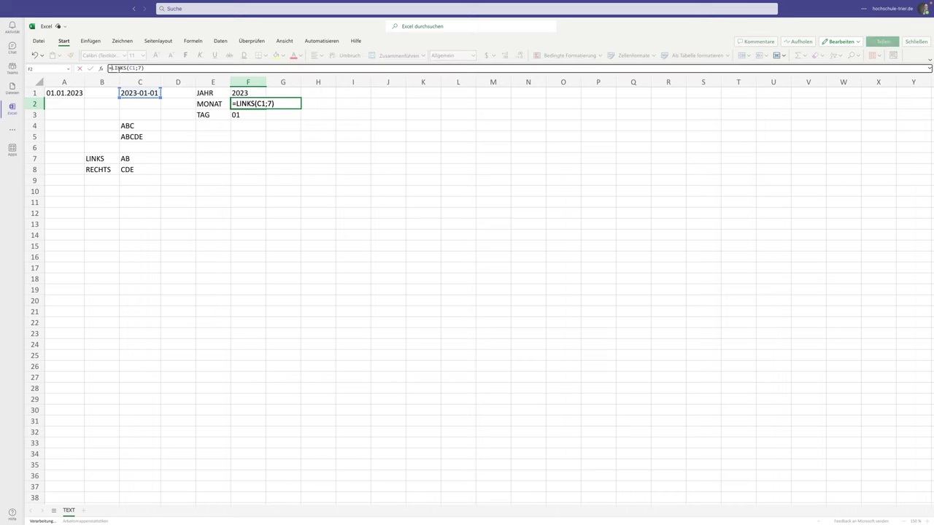
text(RECHTS()
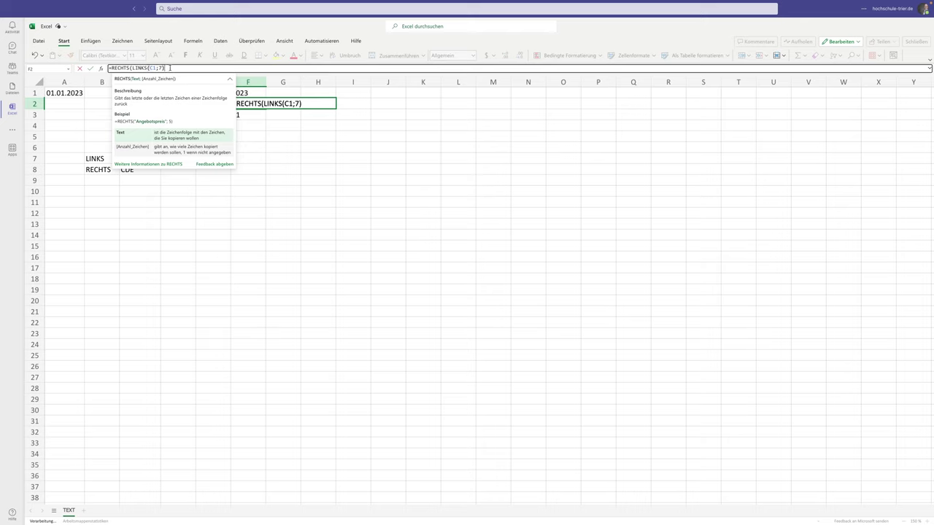
text(;2)
key(Return)
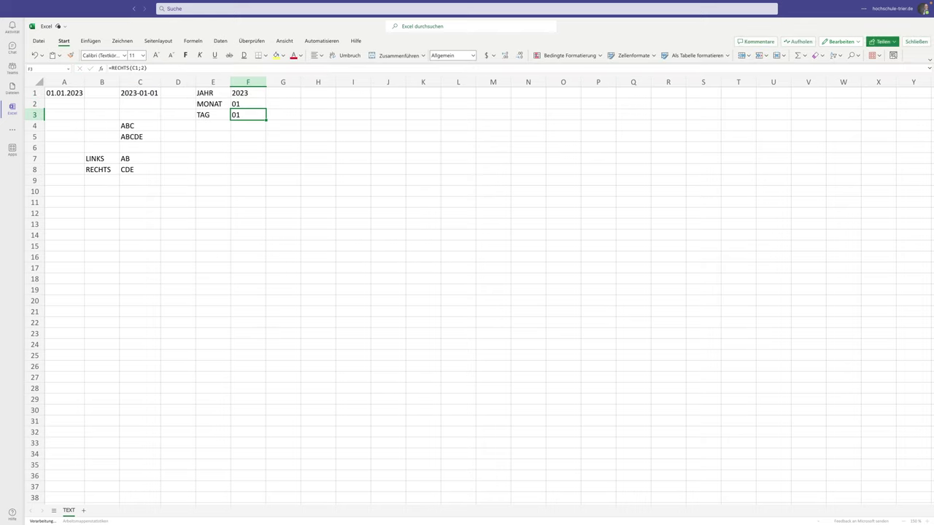
click(150, 91)
click(182, 68)
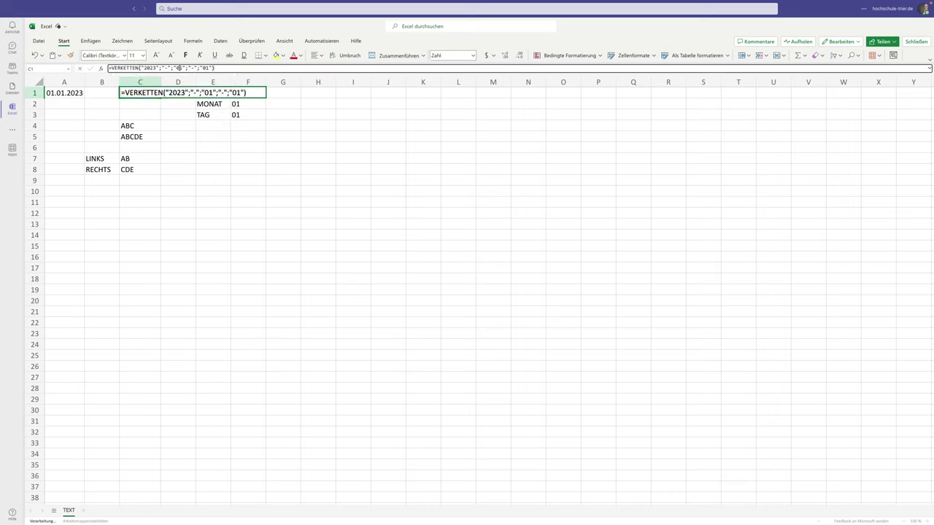
Confirm C1 as 2023-02-01 so F2 shows month 02, then try =F3+1 in F5 and delete it
key(Return)
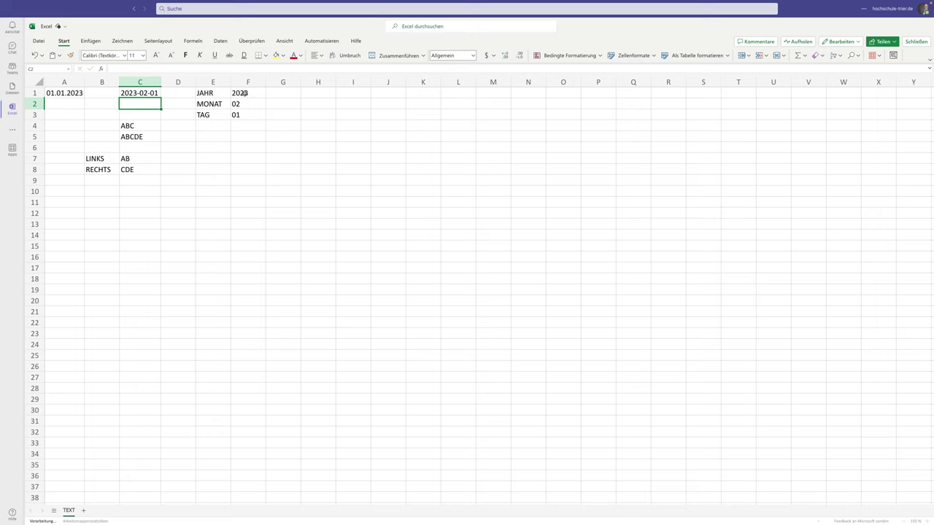
drag(243, 93, 242, 114)
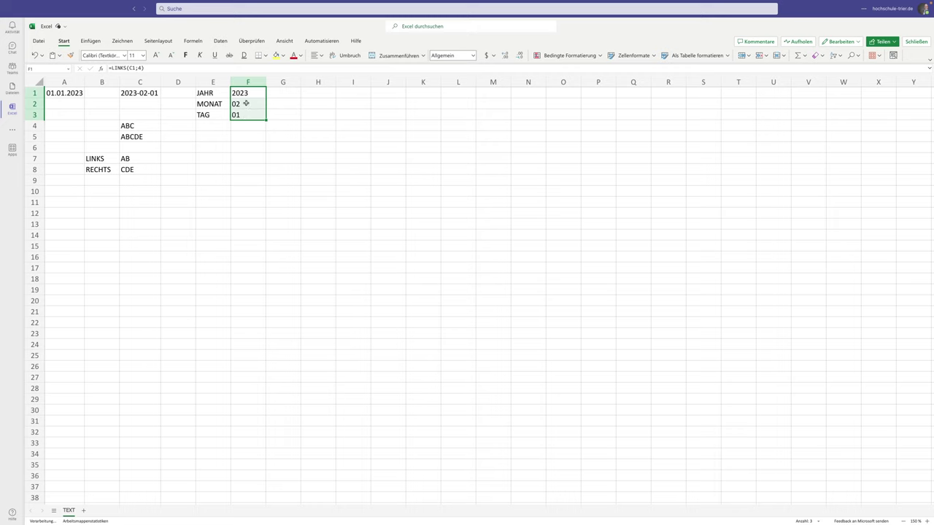
click(245, 135)
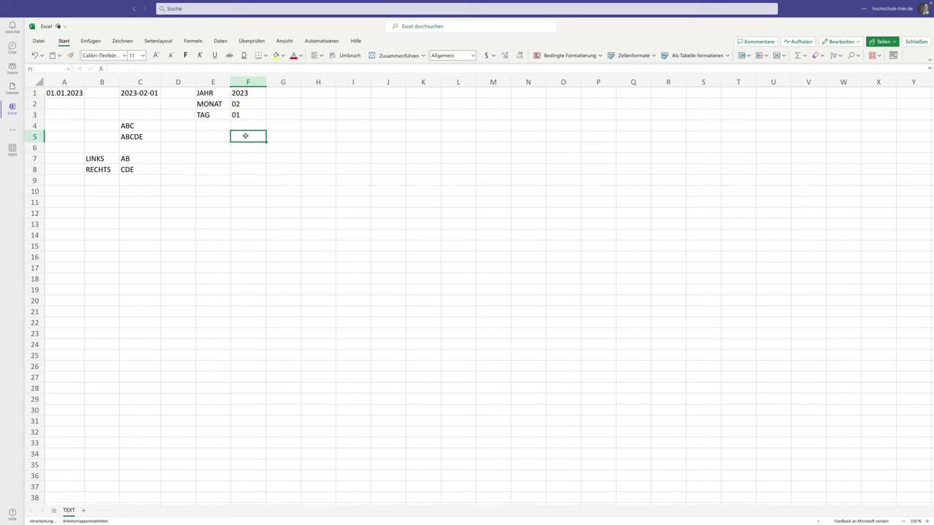
text(=)
click(246, 114)
text(+)
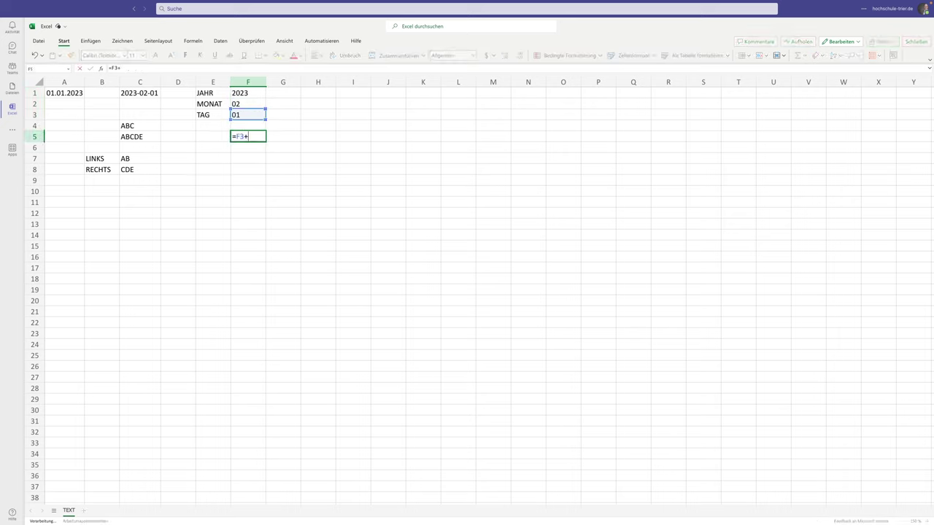
text(1)
key(Return)
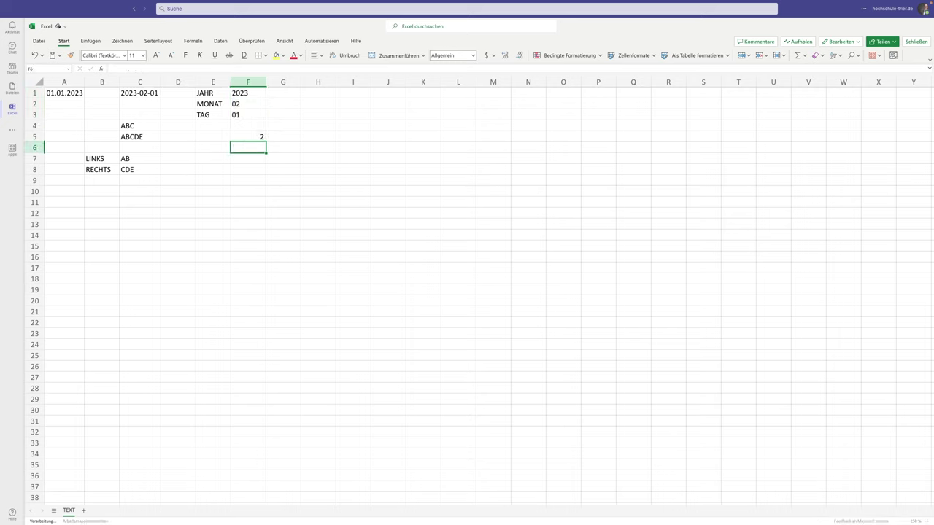
key(Up)
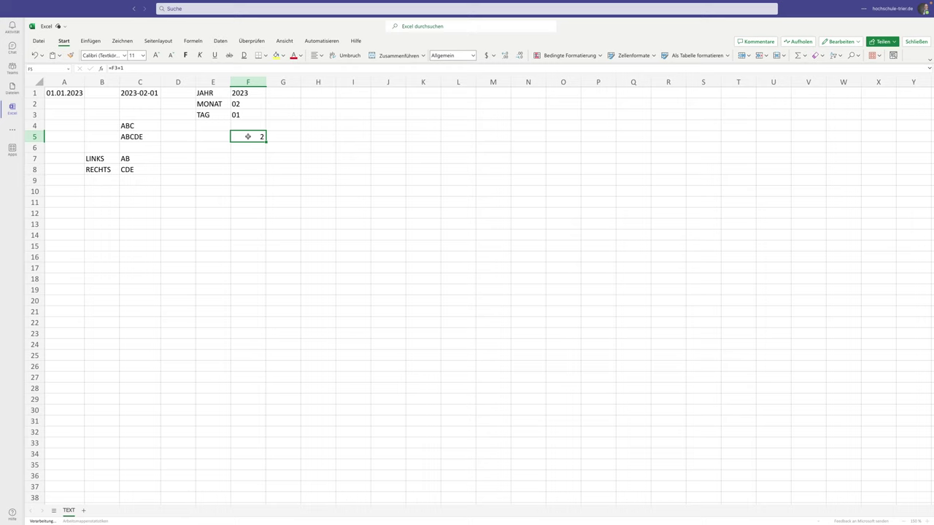
key(Delete)
key(Up)
key(Up)
key(Right)
Enter =WERT(F3) so H3 converts the day text, labelling G3 WERT
text(=W)
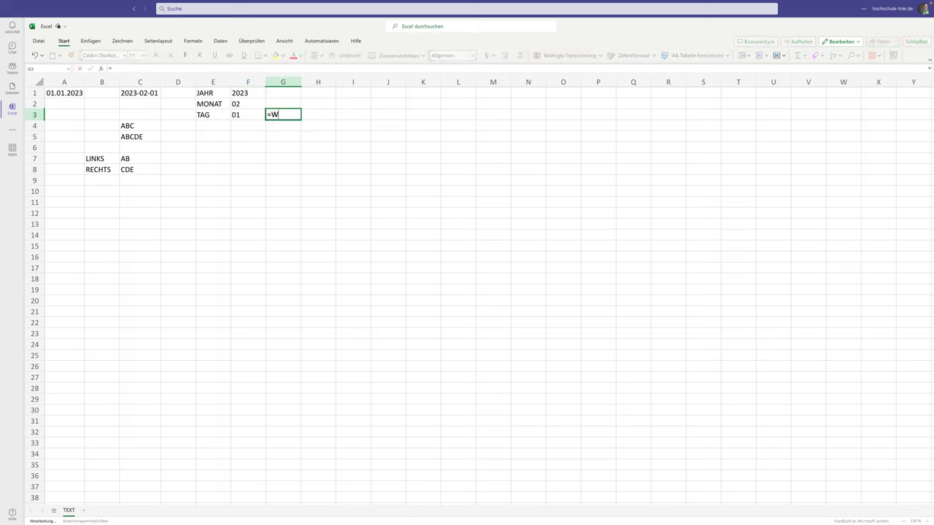
text(ERT()
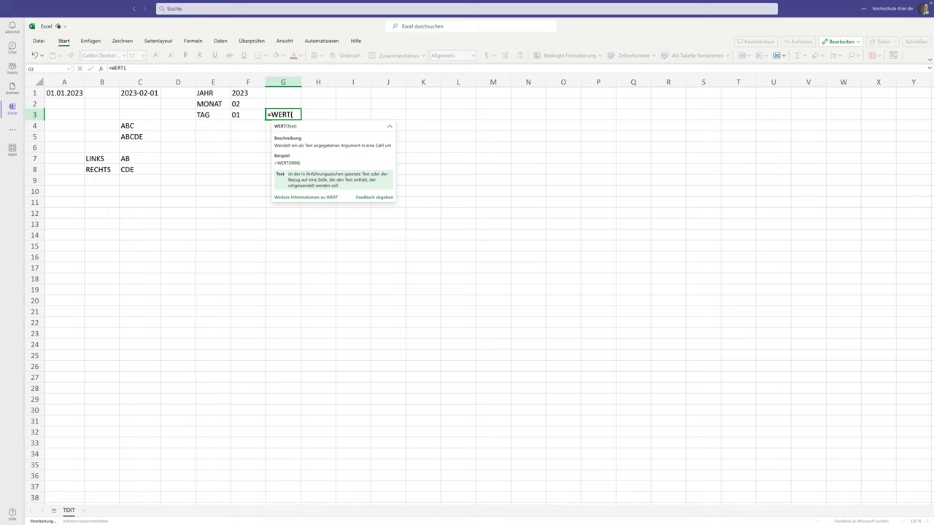
click(237, 115)
key(ctrl+Return)
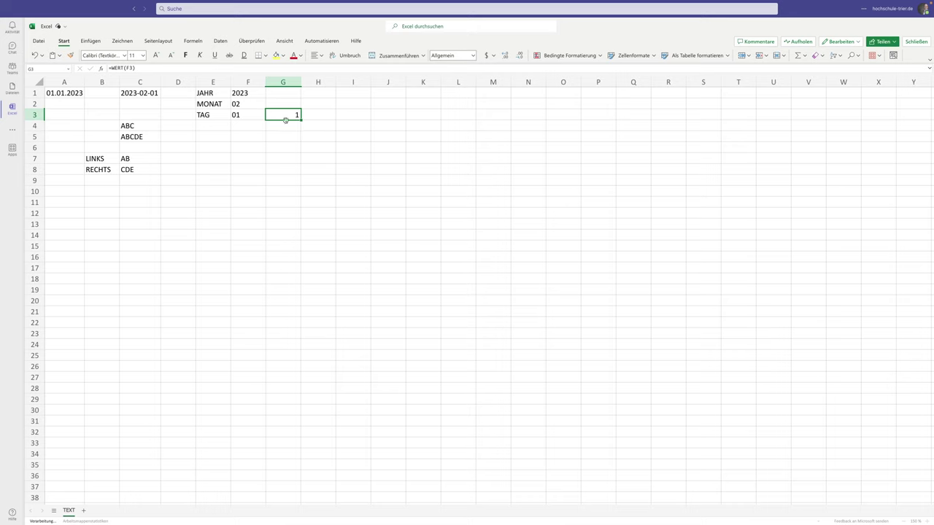
click(314, 119)
text(WERT)
key(Tab)
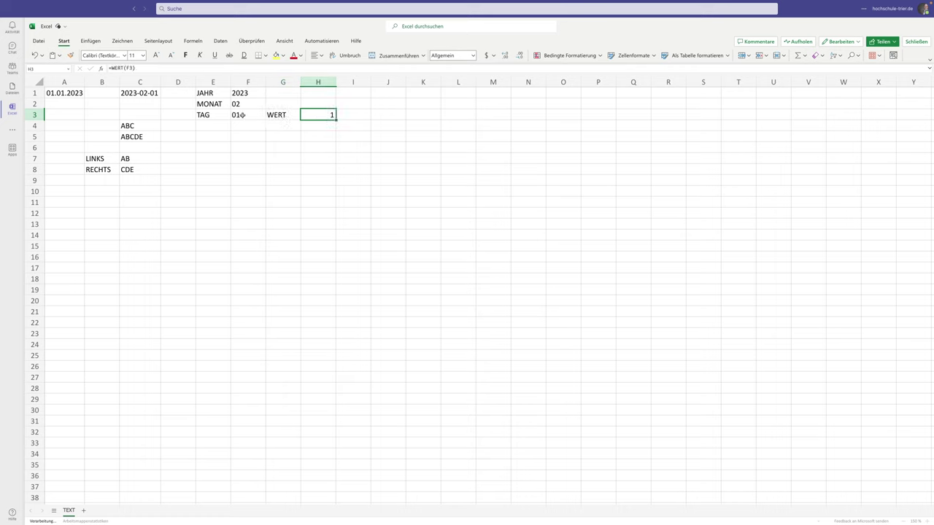
Fill the WERT formula from H3 up into H2 and H1
double_click(320, 114)
click(317, 129)
click(325, 115)
drag(334, 118, 336, 93)
click(321, 93)
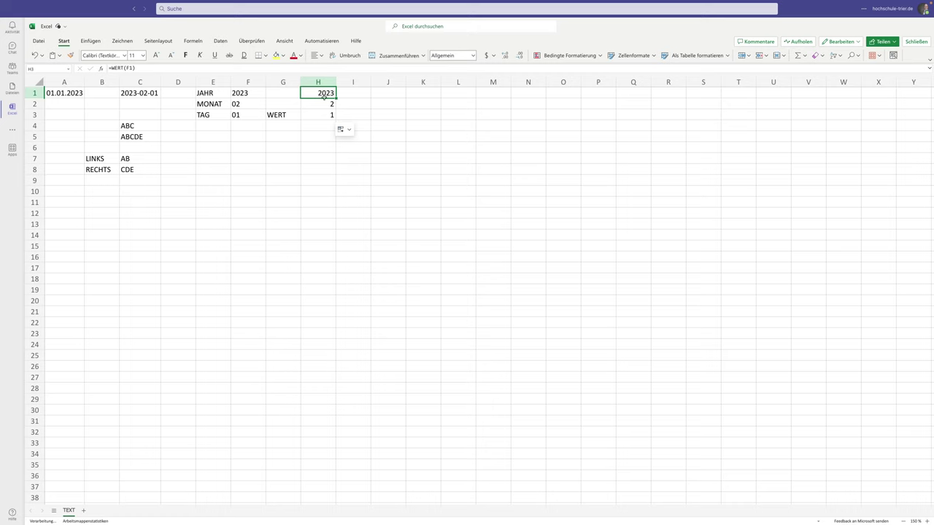
Format H1:H3 as numbers without decimals, giving 2023, 2 and 1
drag(319, 92, 325, 115)
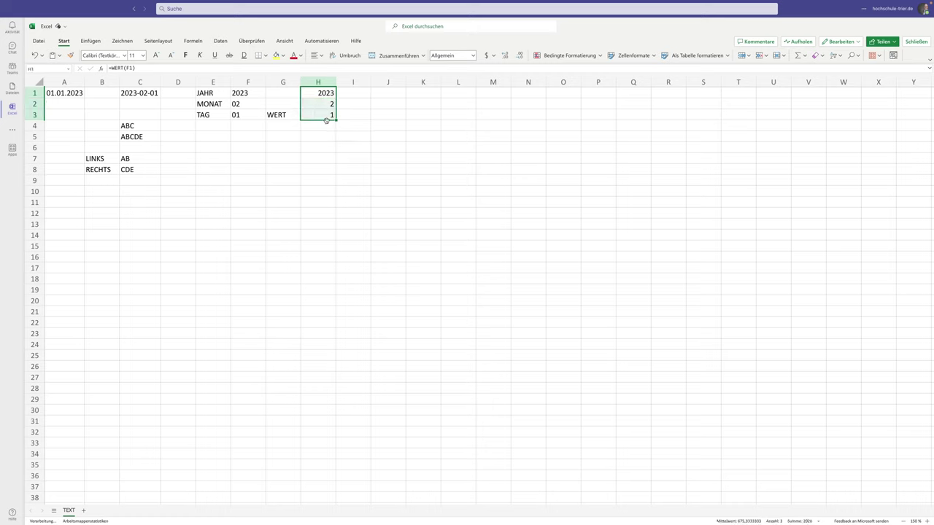
click(504, 57)
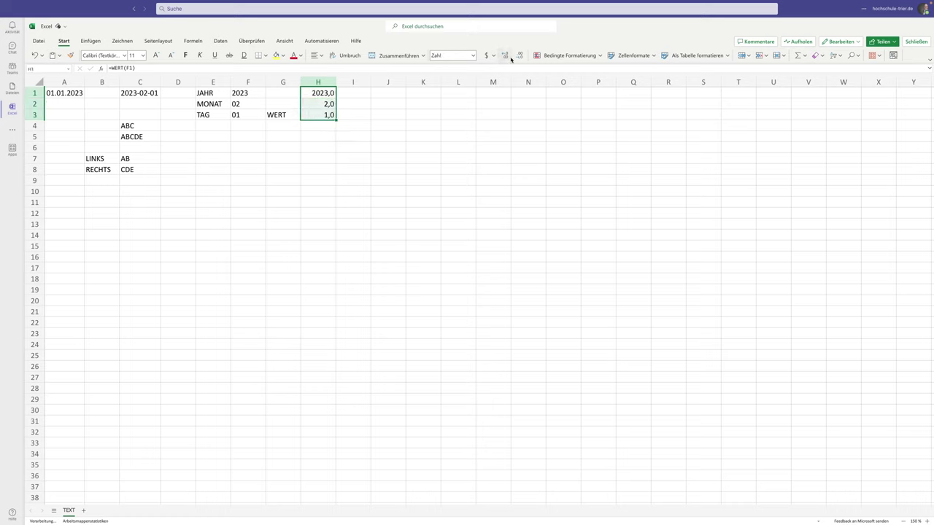
click(520, 57)
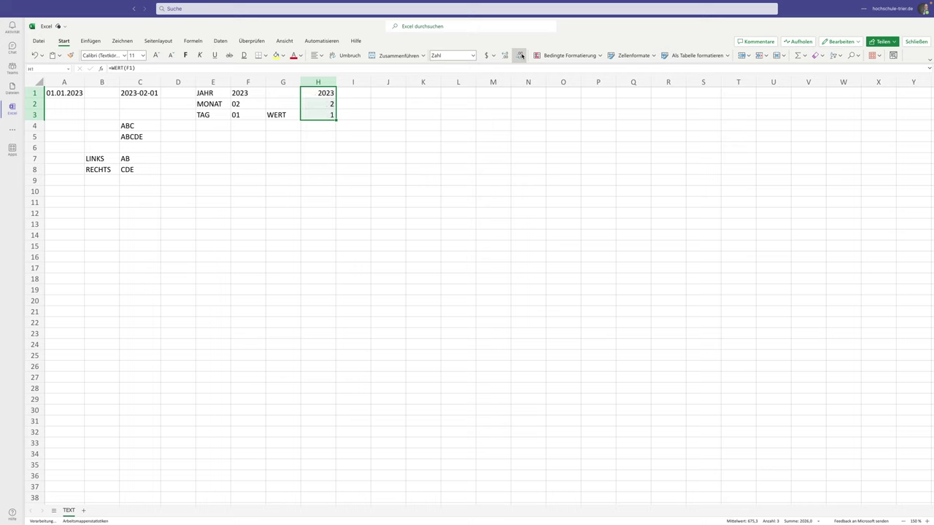
click(472, 55)
key(Escape)
click(303, 148)
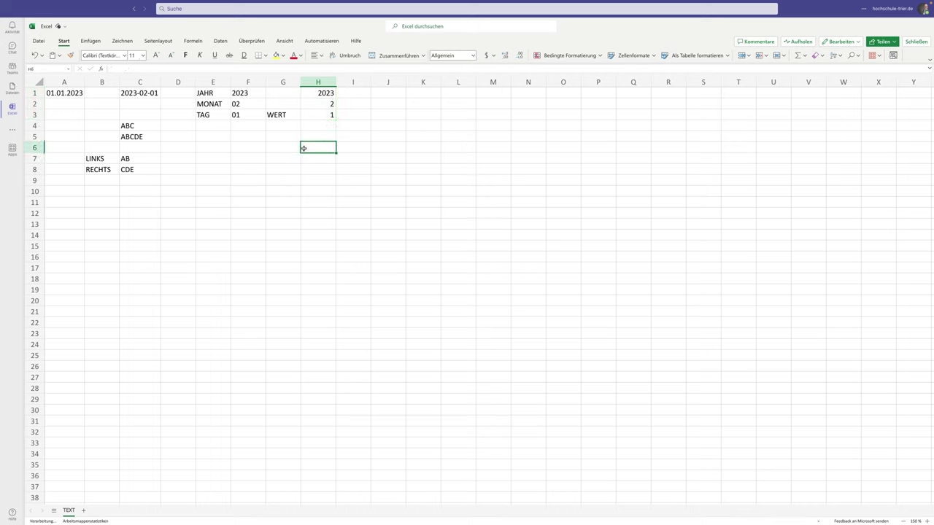
Copy the WERT label from G3 into G1 and G2 beside the year and month
key(Up)
key(Up)
key(Up)
key(Left)
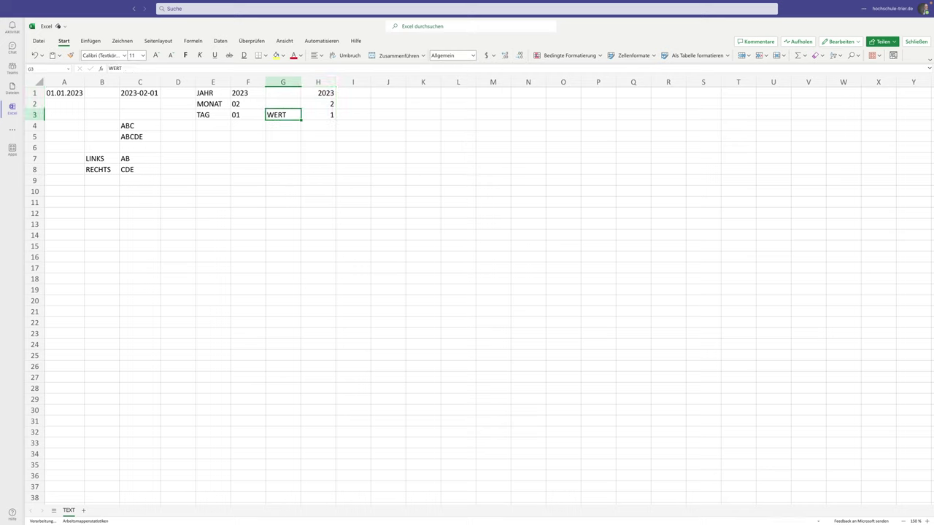
key(ctrl+c)
key(Up)
key(Up)
key(shift+Down)
key(shift+Down)
key(ctrl+v)
key(Right)
key(Right)
key(Down)
key(Down)
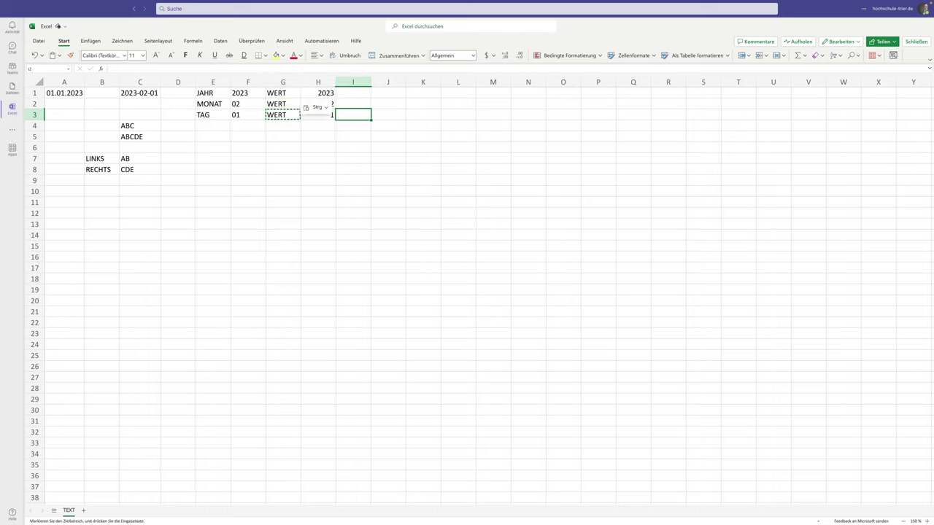
key(Down)
key(Down)
key(Left)
key(Left)
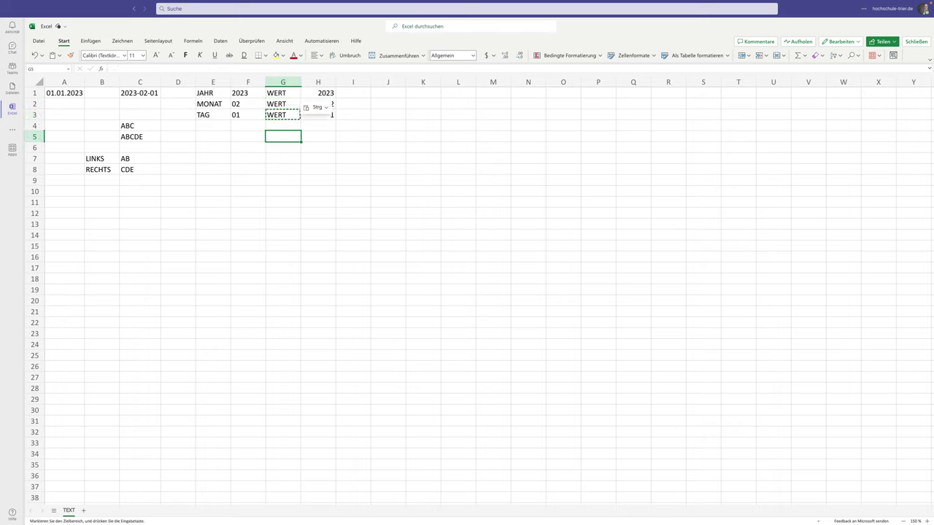
Enter =DATUM(H1;H2;H3) in H5 to build the date 01.02.2023
key(Right)
text(=DATUM()
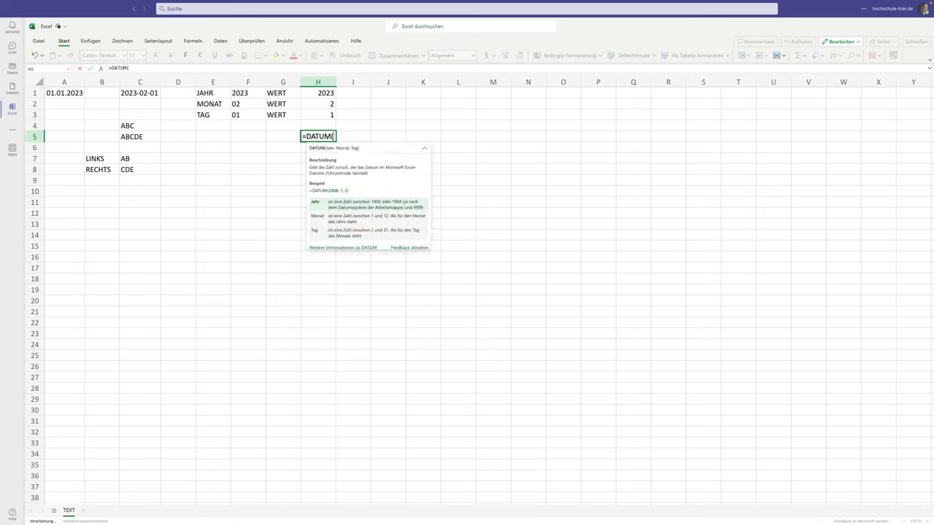
click(322, 92)
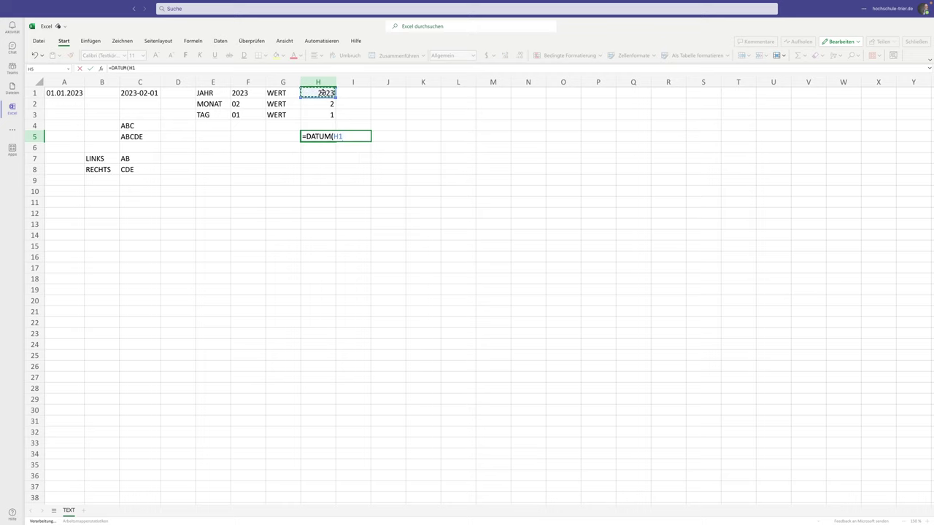
text(;)
click(322, 104)
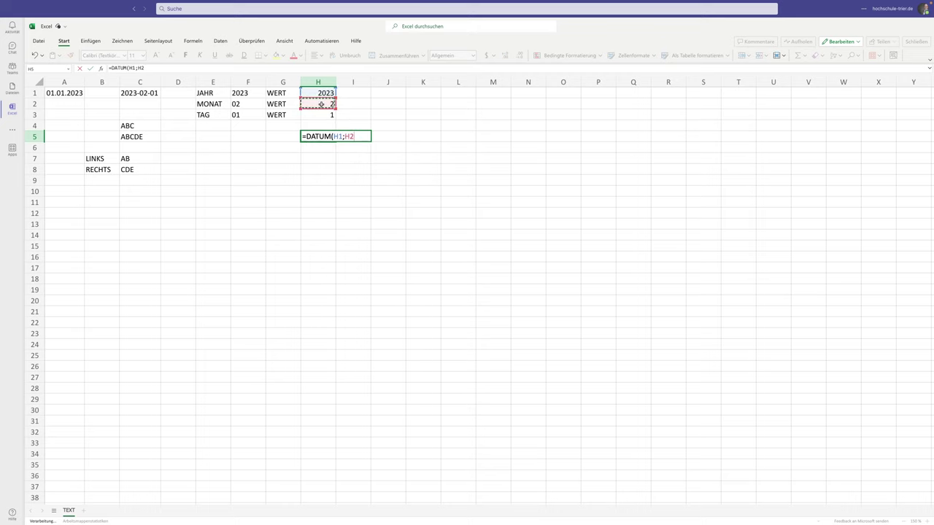
text(;)
click(322, 115)
text())
key(Return)
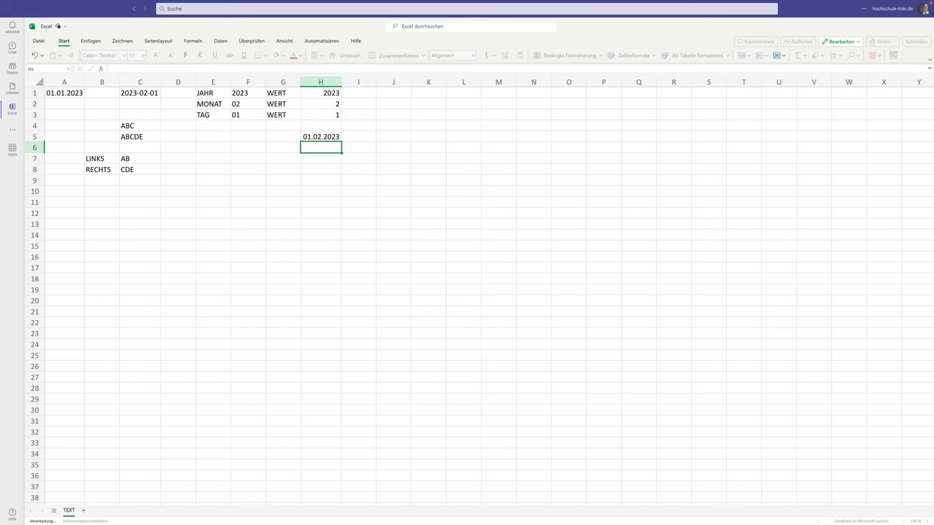
Switch H5's number format to Zahl so it shows 44958,00, comparing with C1
click(326, 136)
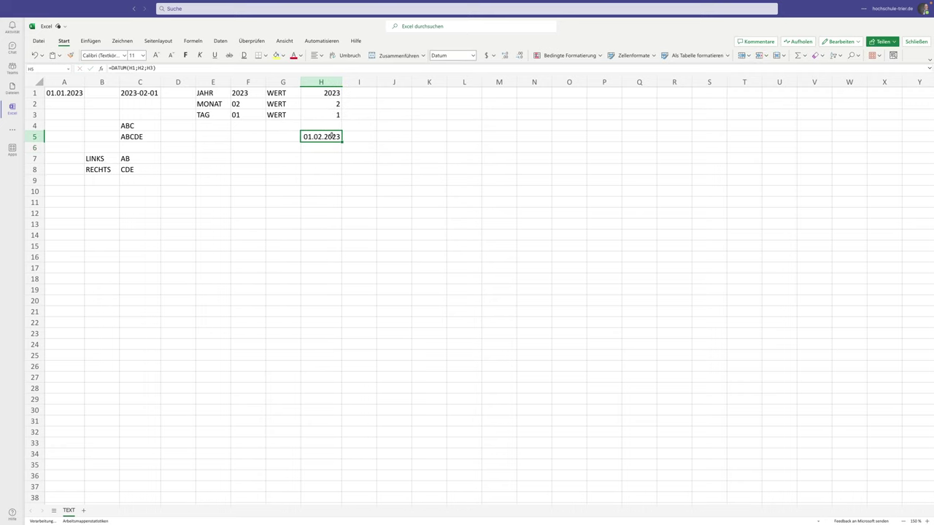
click(473, 55)
click(467, 78)
click(144, 93)
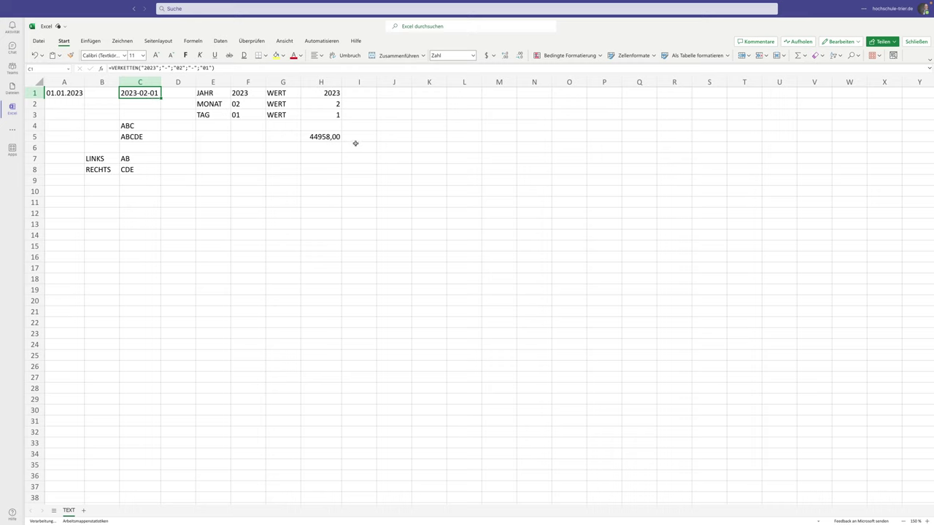
click(326, 137)
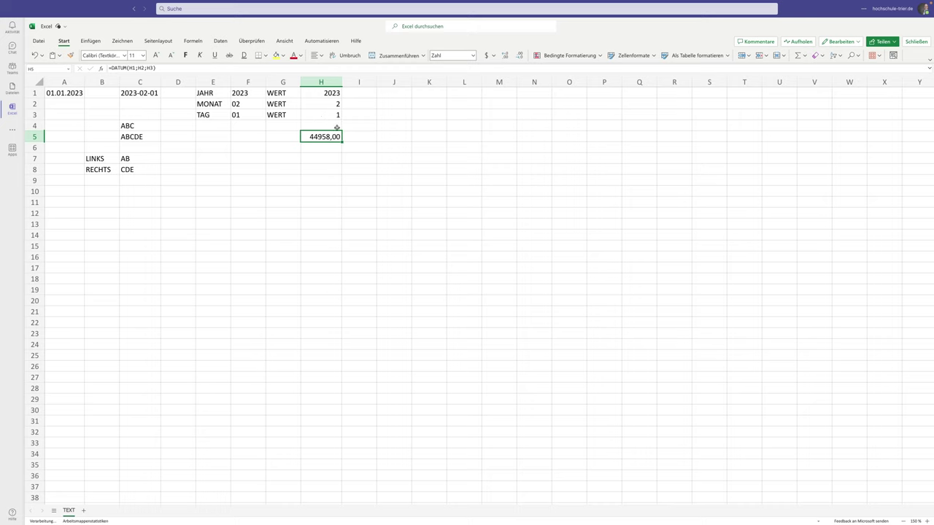
Format H5 as Datum, kurz, then browse Benutzerdefiniert formats in Weitere Zahlenformate and cancel
click(473, 56)
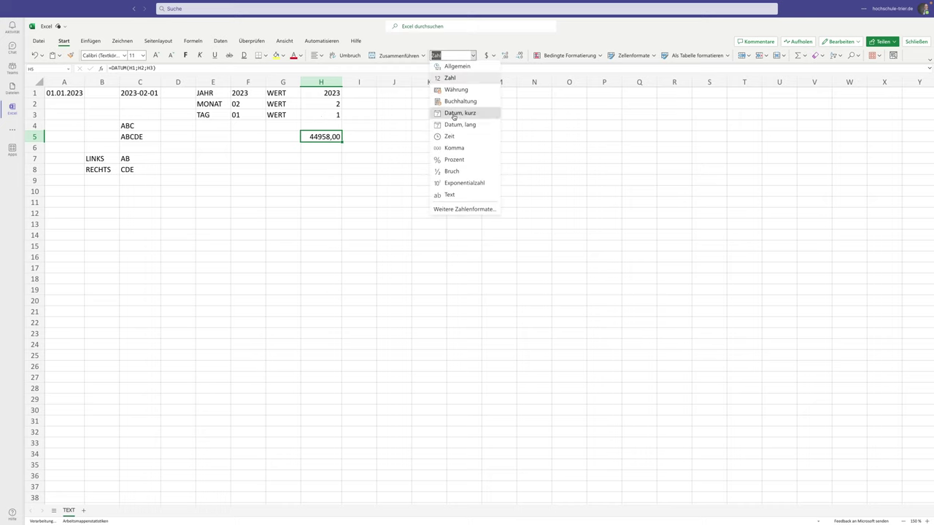
click(454, 118)
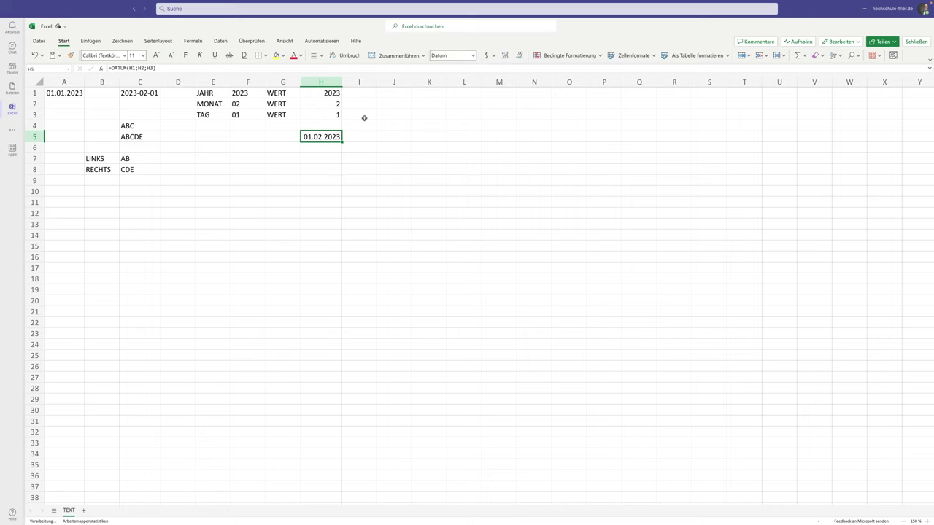
click(473, 55)
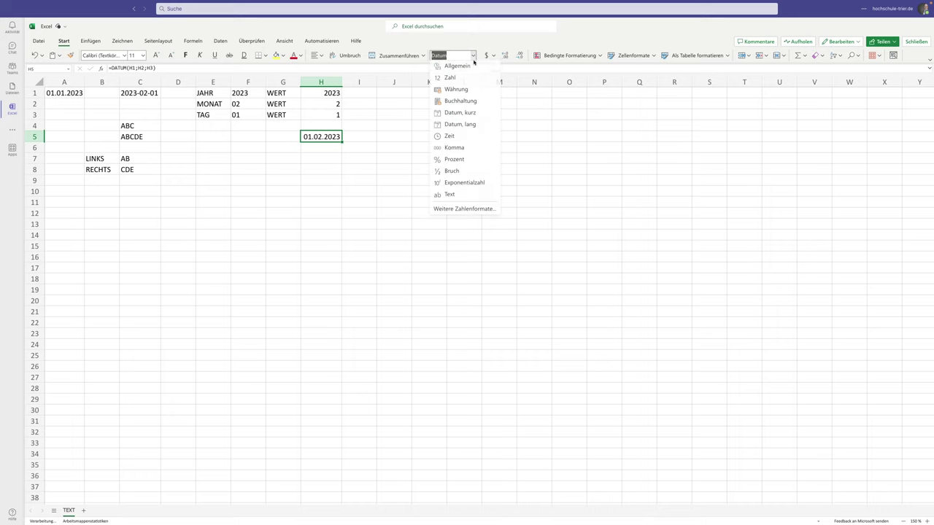
click(461, 209)
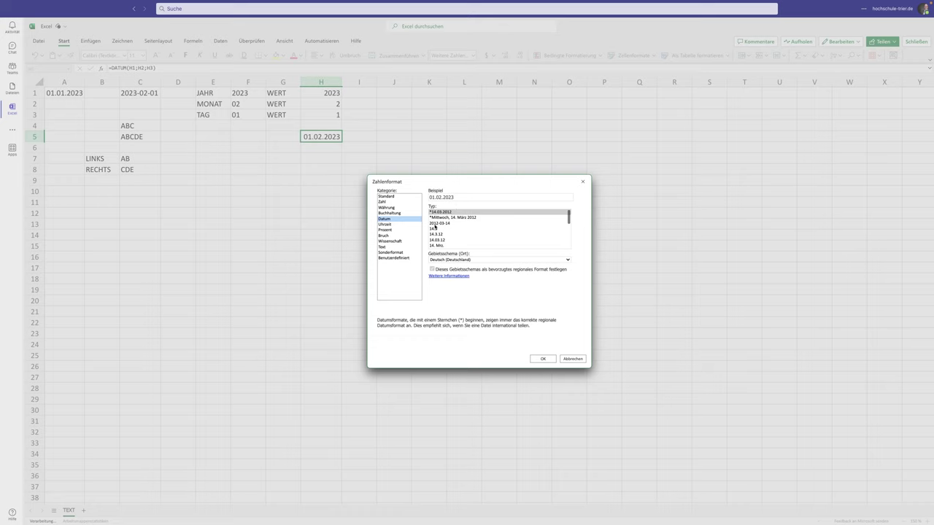
click(398, 259)
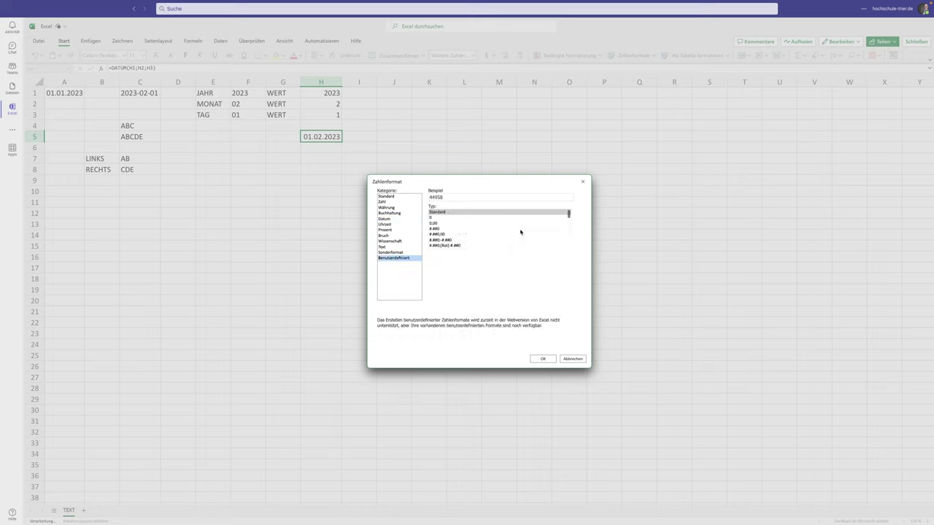
click(493, 229)
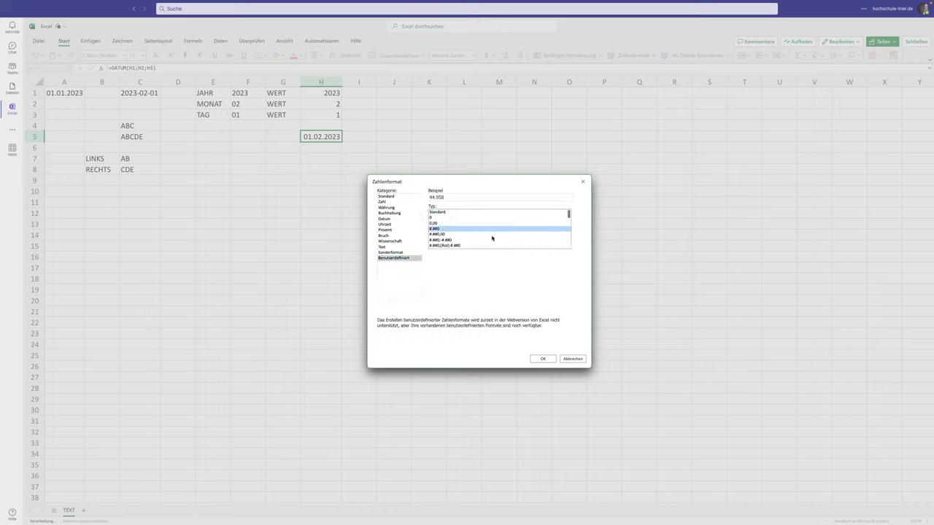
scroll(492, 237, down, 2)
scroll(493, 237, down, 2)
scroll(492, 237, down, 2)
scroll(493, 237, down, 2)
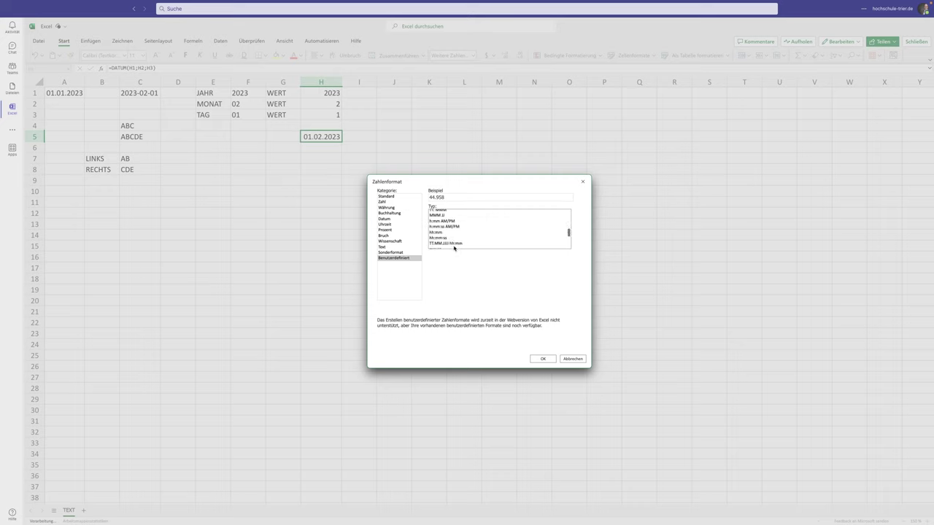
click(445, 244)
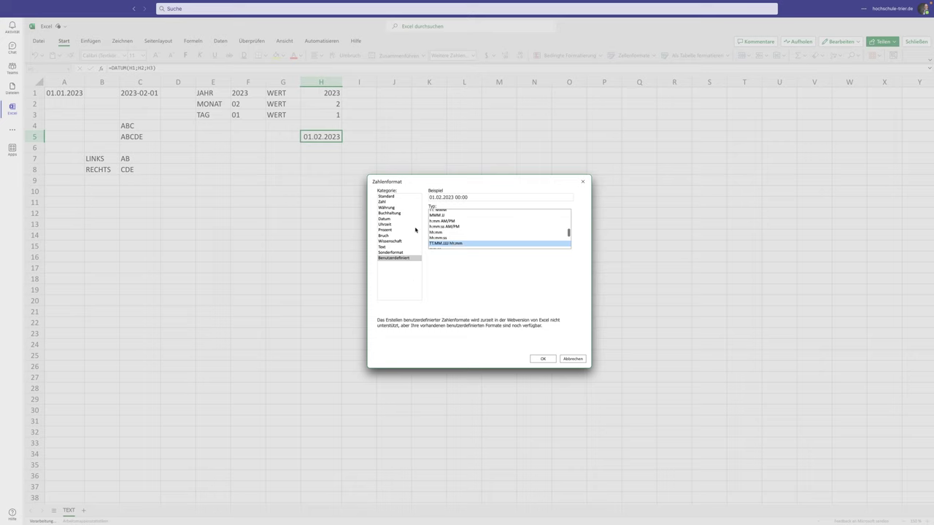
click(572, 359)
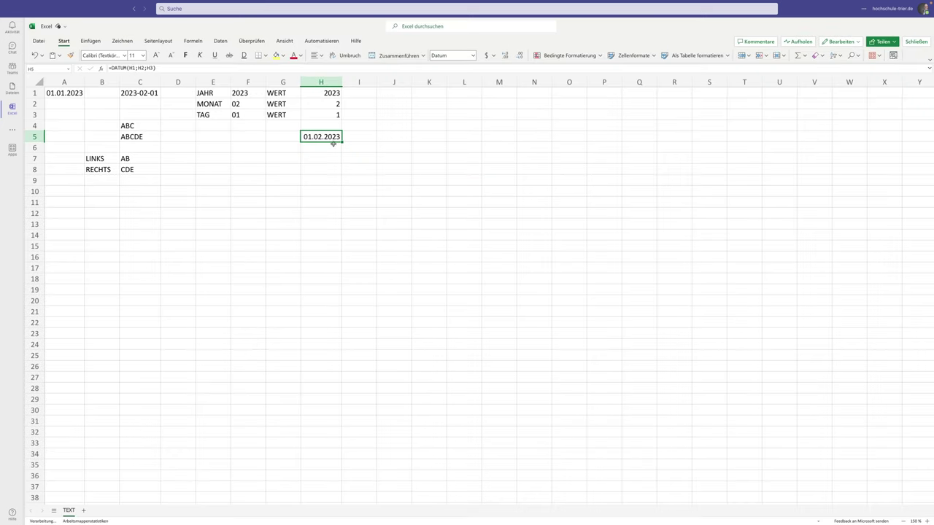
Enter =TEXT(H5;"JJJJ-MM-TT hh:mm:ss") in H7, correcting the day code to TT
click(317, 157)
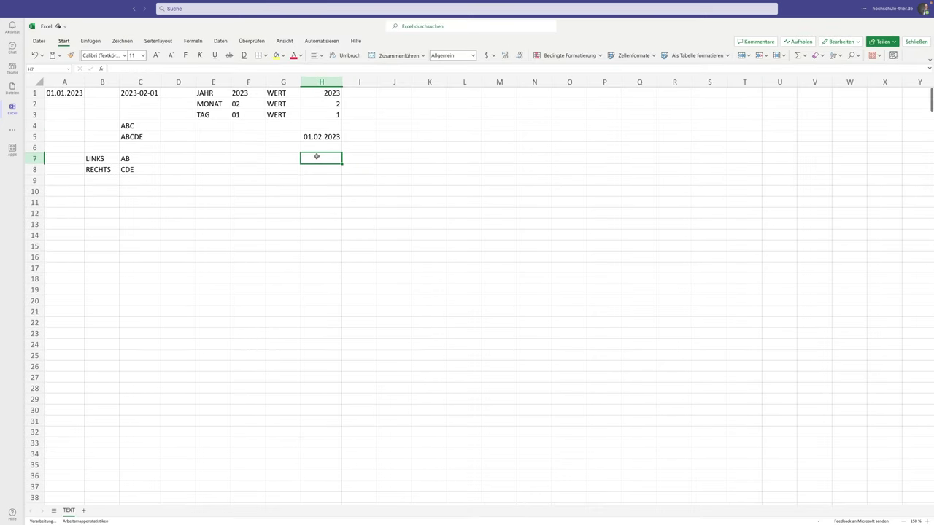
text(=TEXT)
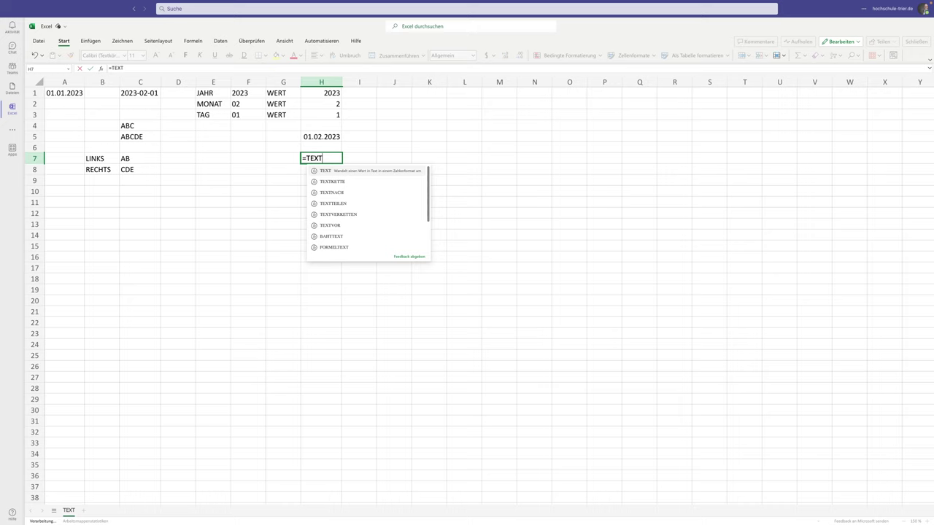
text(()
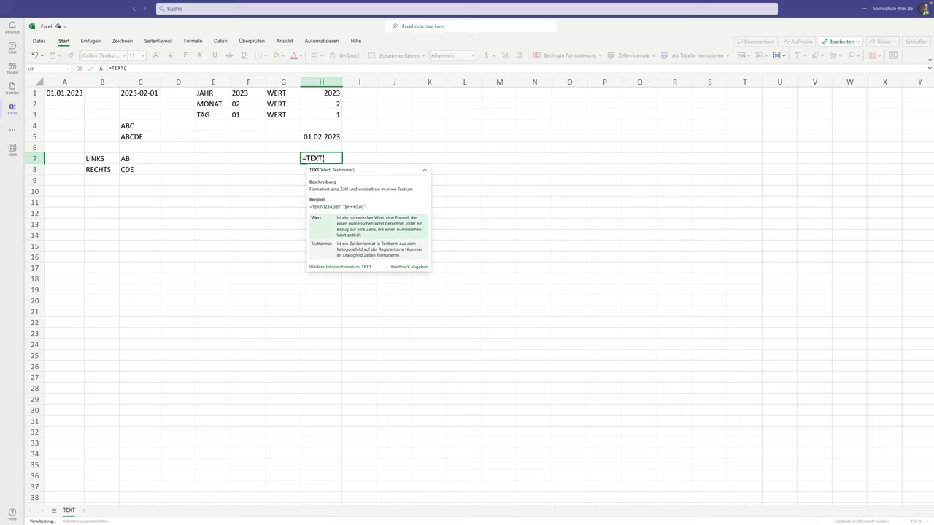
click(317, 136)
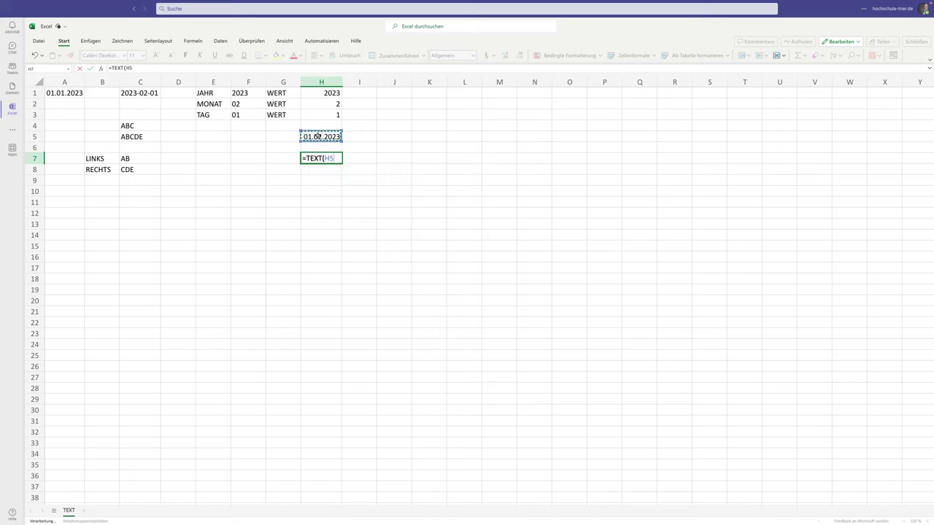
text(;)
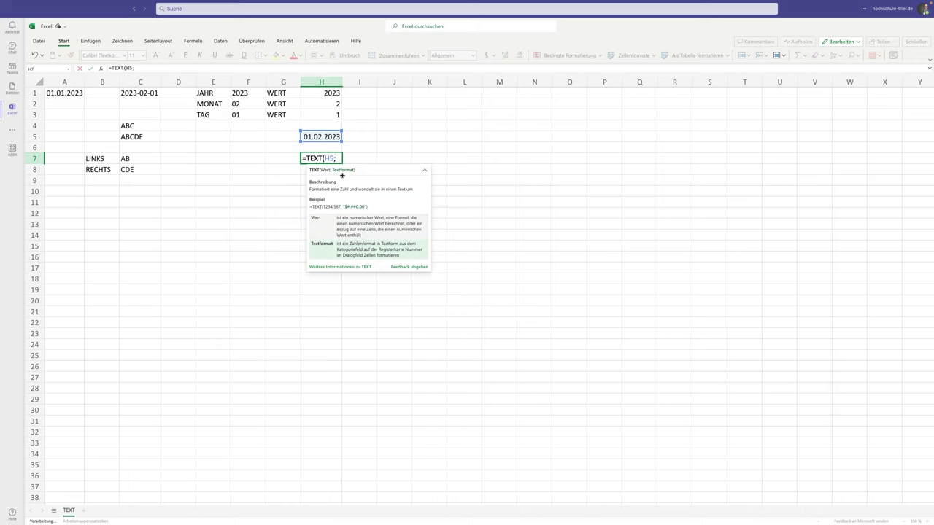
text("")
text(JJJJ)
text(-)
text(MM)
text(-)
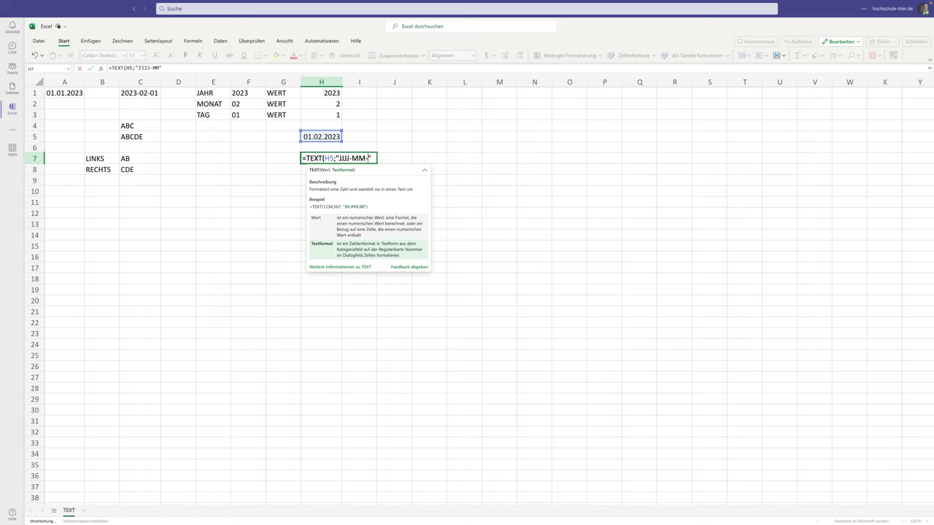
text(HH)
key(BackSpace)
key(BackSpace)
text(D)
text(D)
key(BackSpace)
key(BackSpace)
text(TT )
text(hh)
text(:mm:ss)
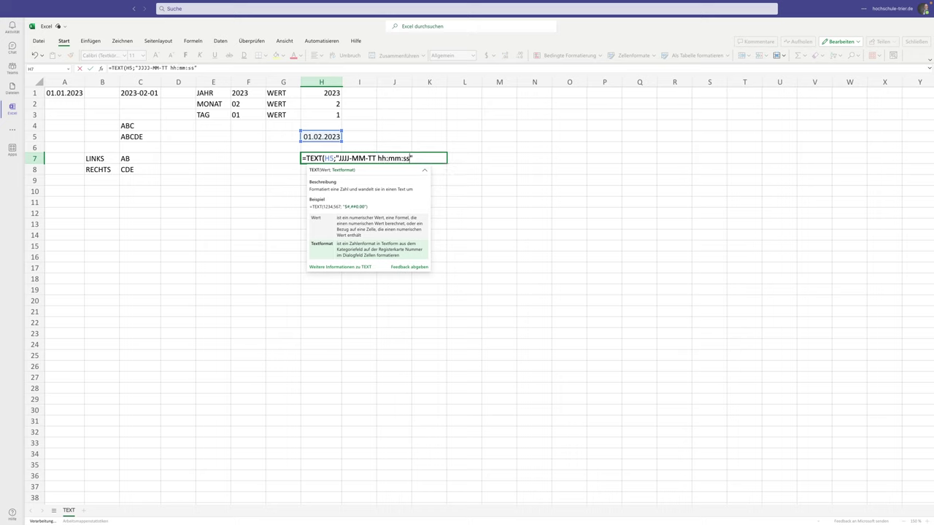
key(Return)
Copy the "JJJJ-MM-TT hh:mm:ss" format string from H7's formula
key(Up)
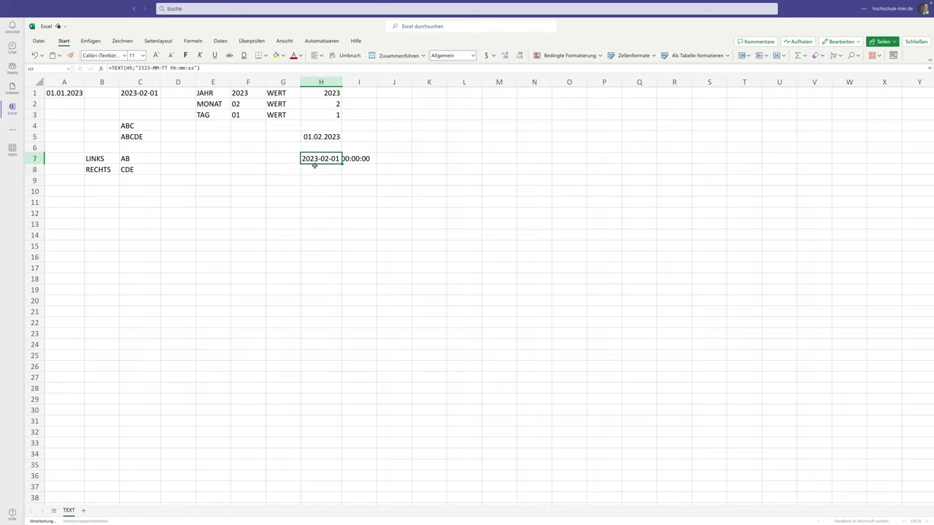
drag(195, 68, 133, 67)
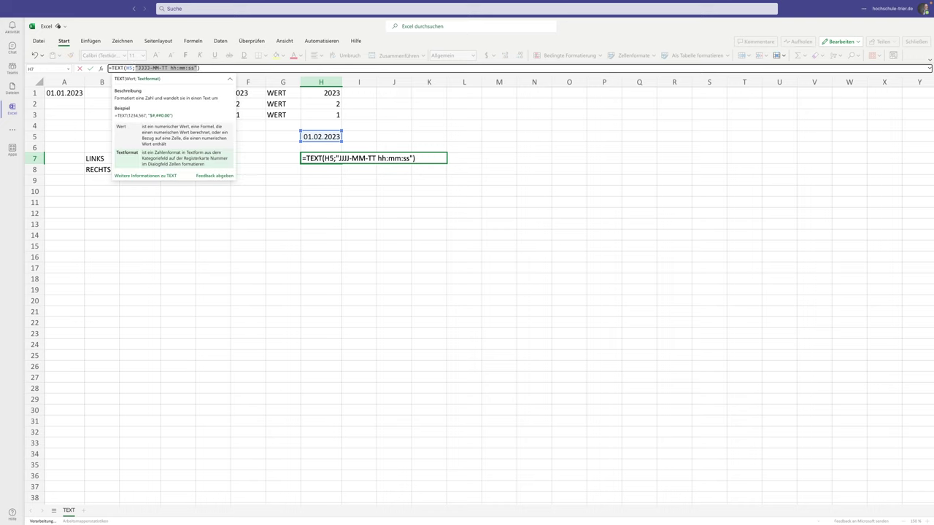
key(Return)
key(Up)
click(323, 171)
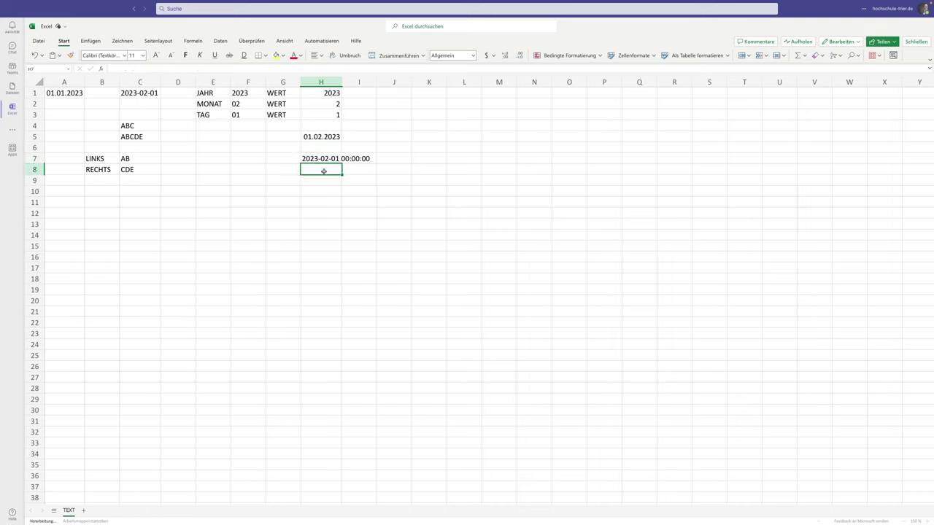
Paste the format string into H8 as a label and widen column H
text("JJJJ-MM-TT hh:mm:ss")
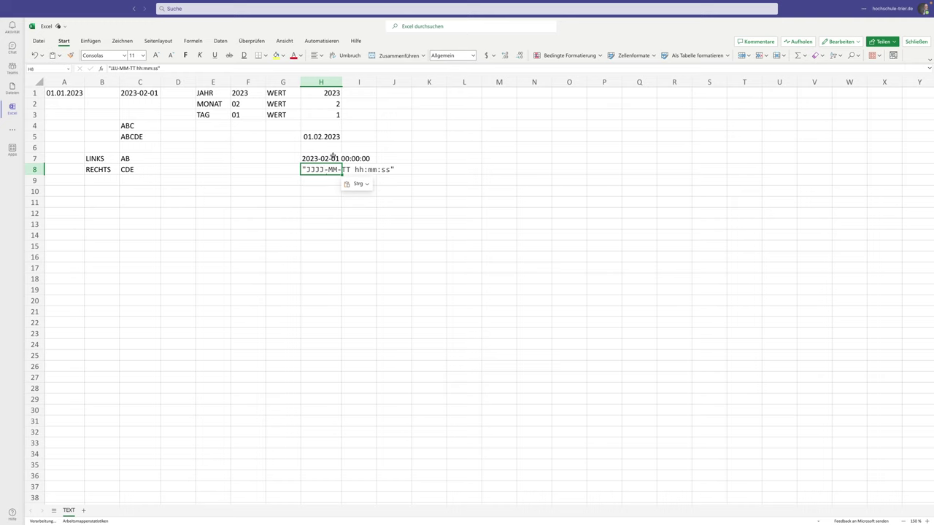
click(324, 158)
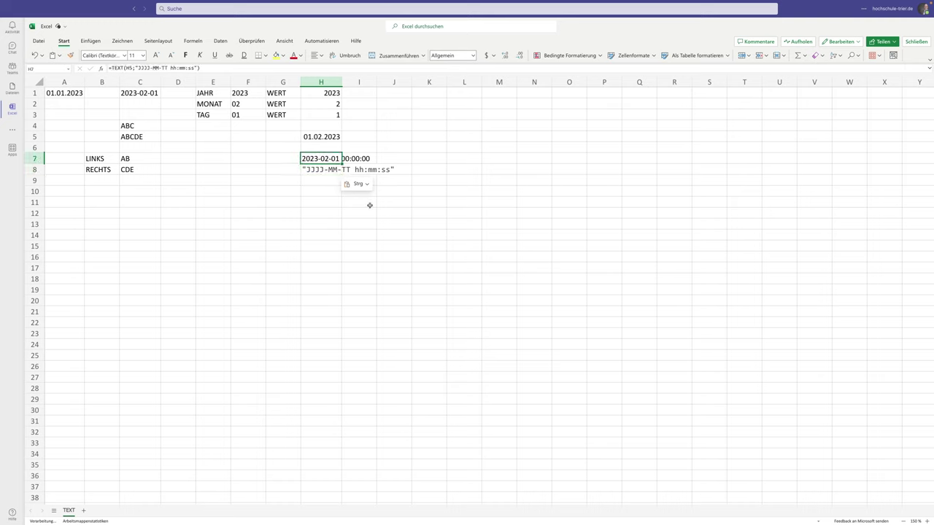
drag(342, 82, 397, 83)
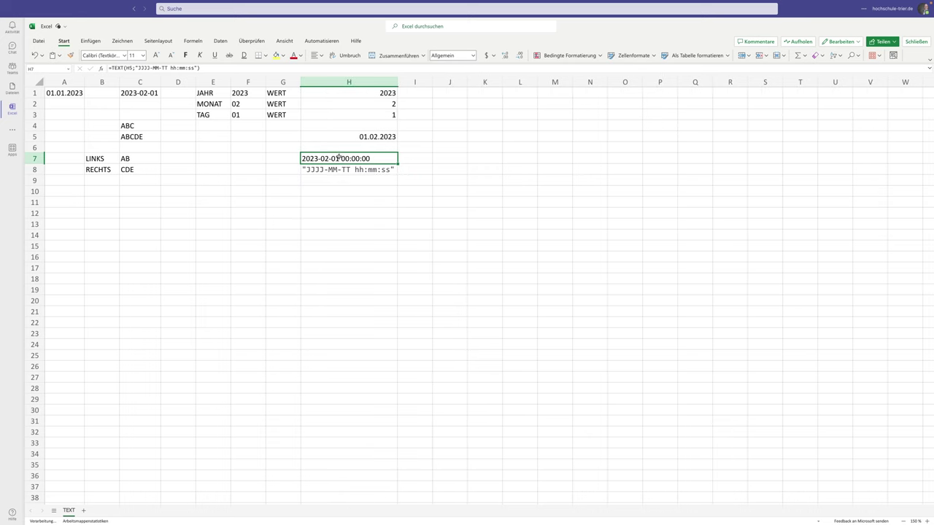
Check H7's number format and TEXT formula, leaving both unchanged
click(472, 56)
click(452, 74)
double_click(337, 158)
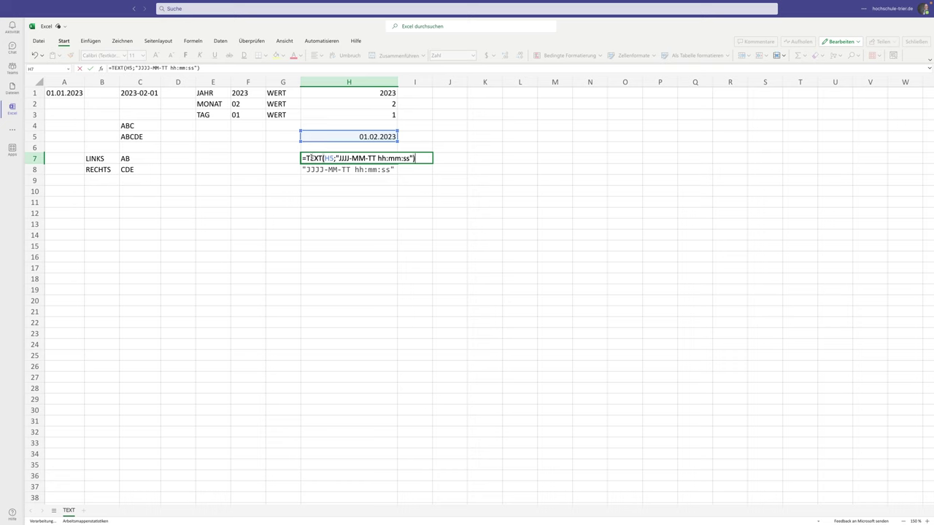
key(ctrl+Return)
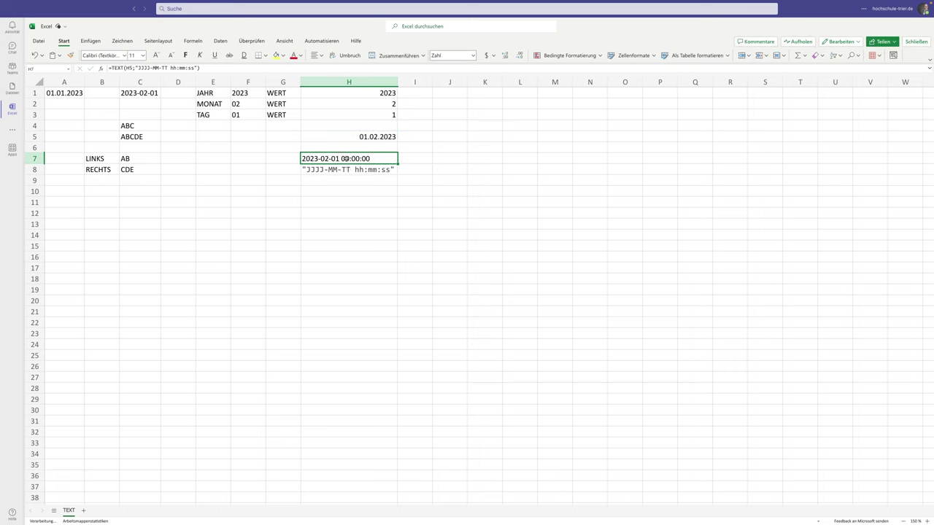
click(379, 137)
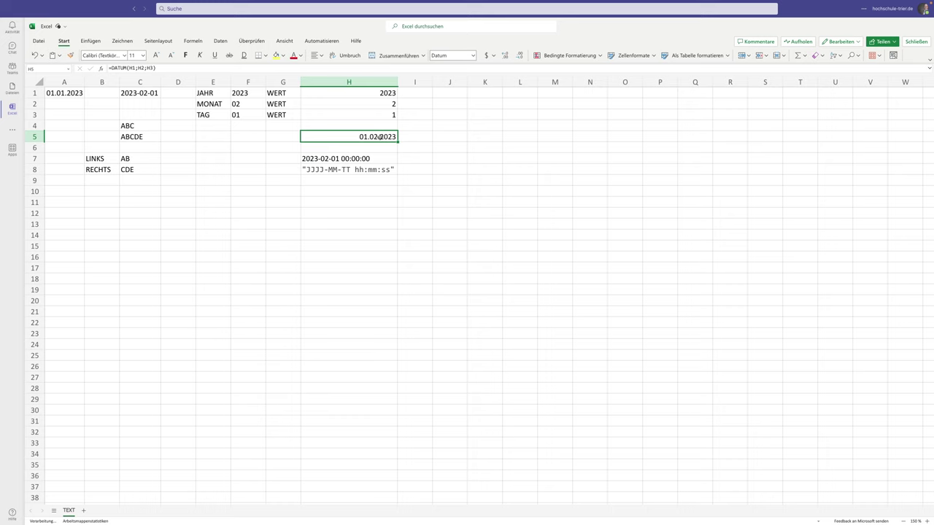
click(336, 160)
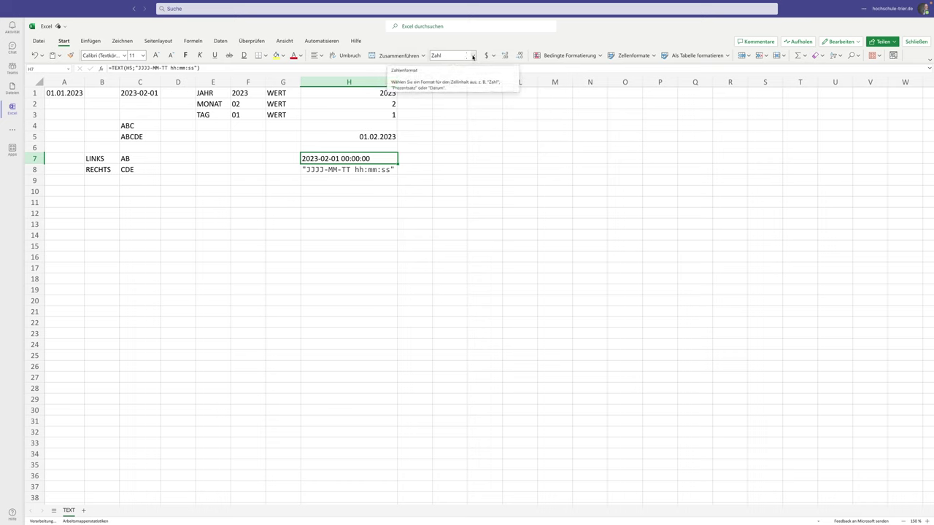
click(460, 57)
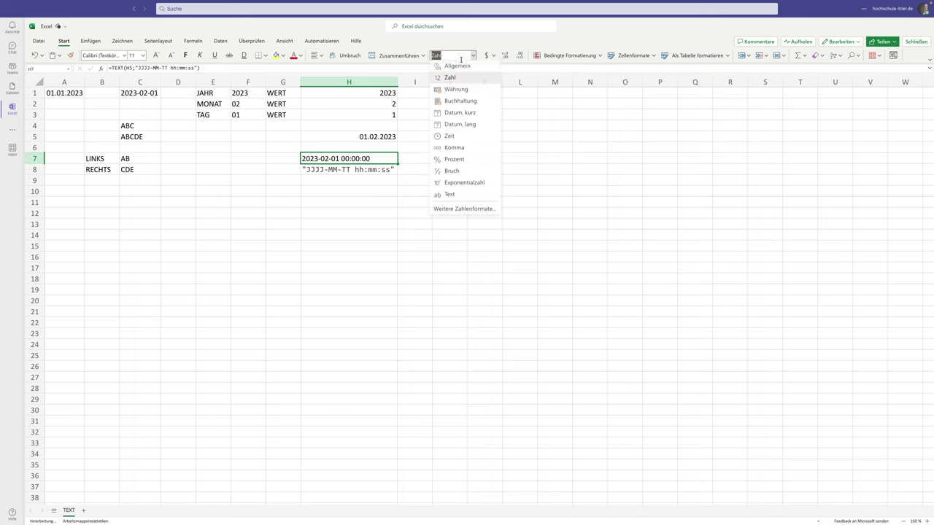
click(460, 113)
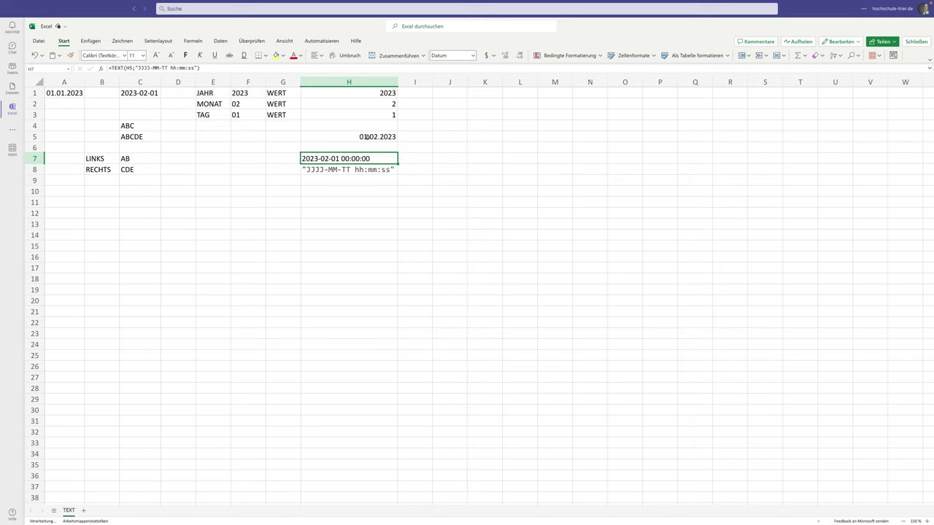
click(367, 136)
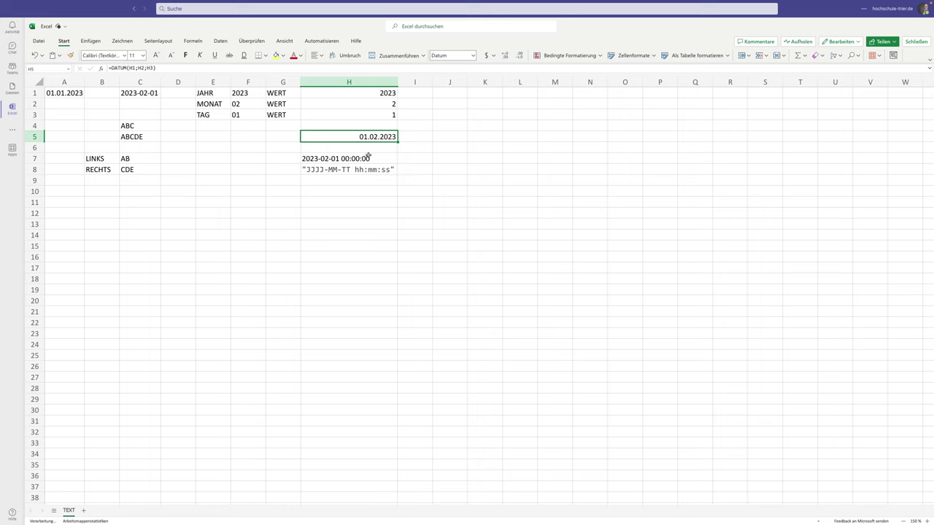
click(371, 159)
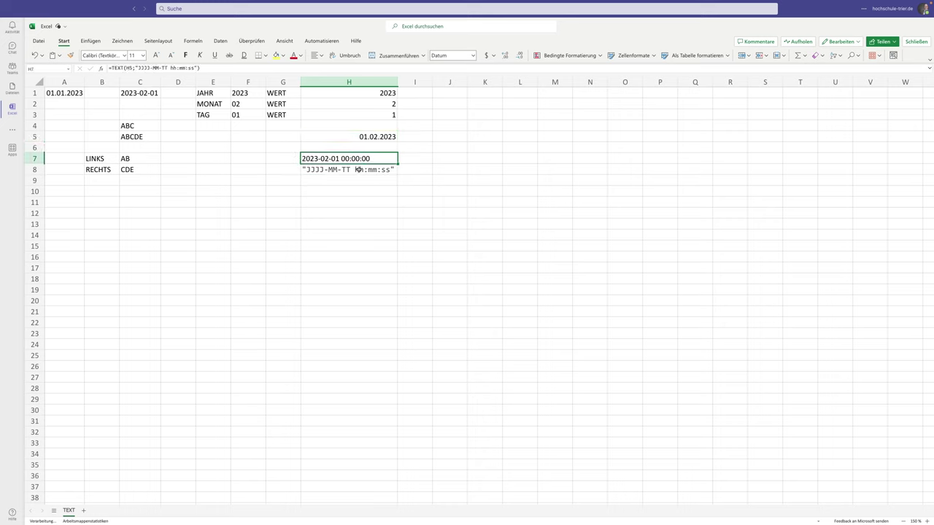
click(473, 56)
click(456, 209)
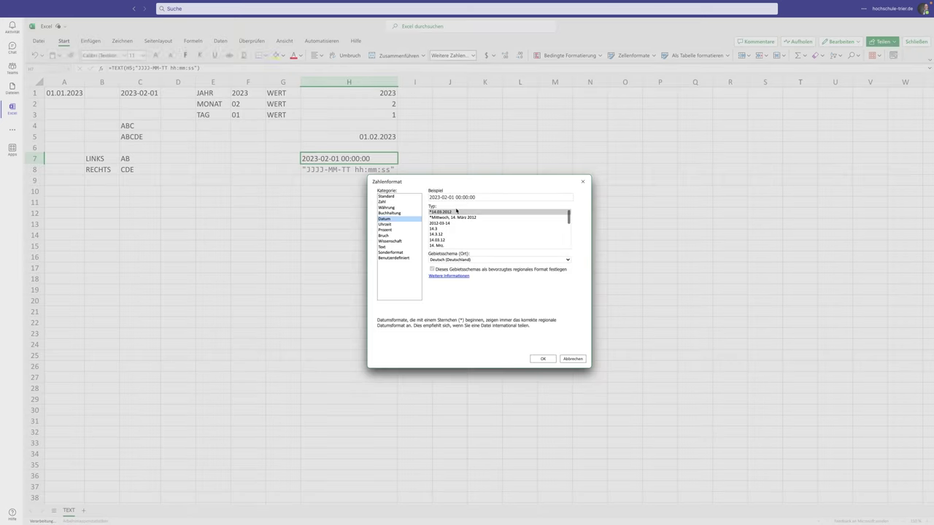
click(393, 258)
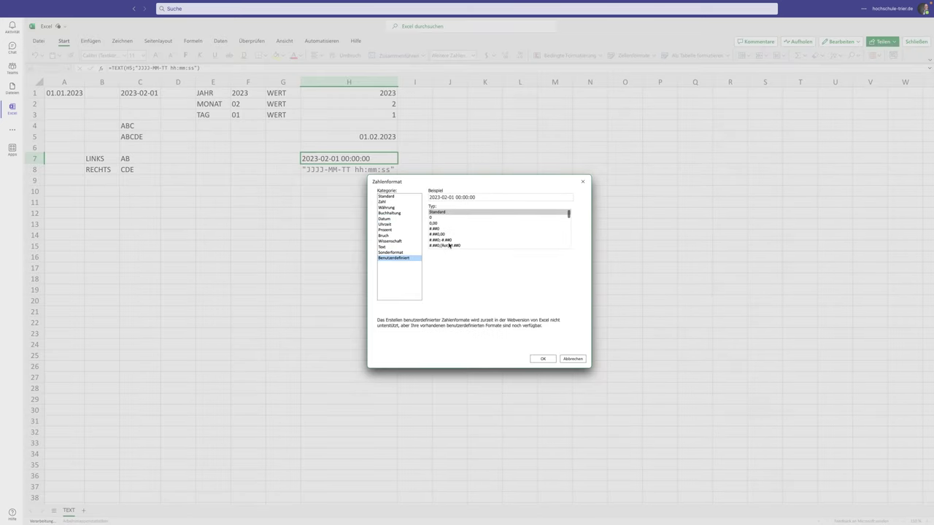
scroll(452, 241, down, 3)
scroll(449, 246, down, 2)
scroll(450, 246, up, 2)
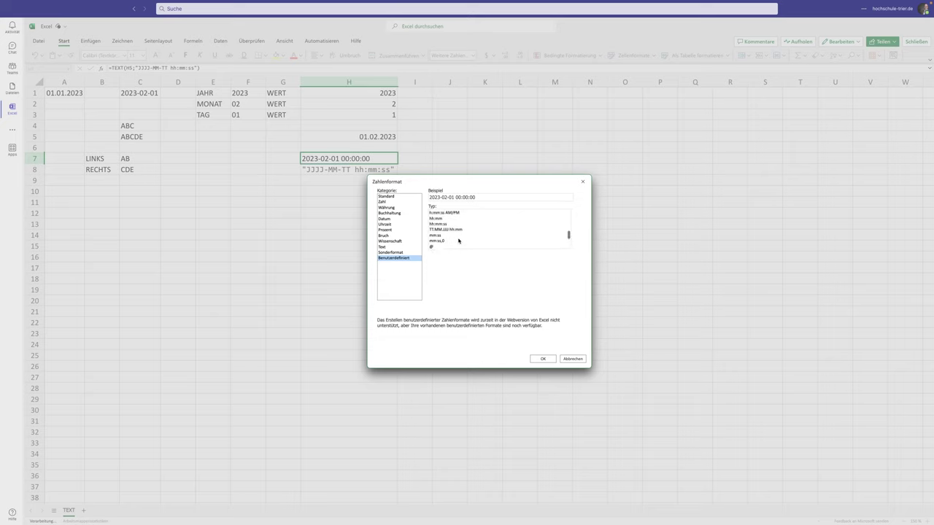
click(436, 229)
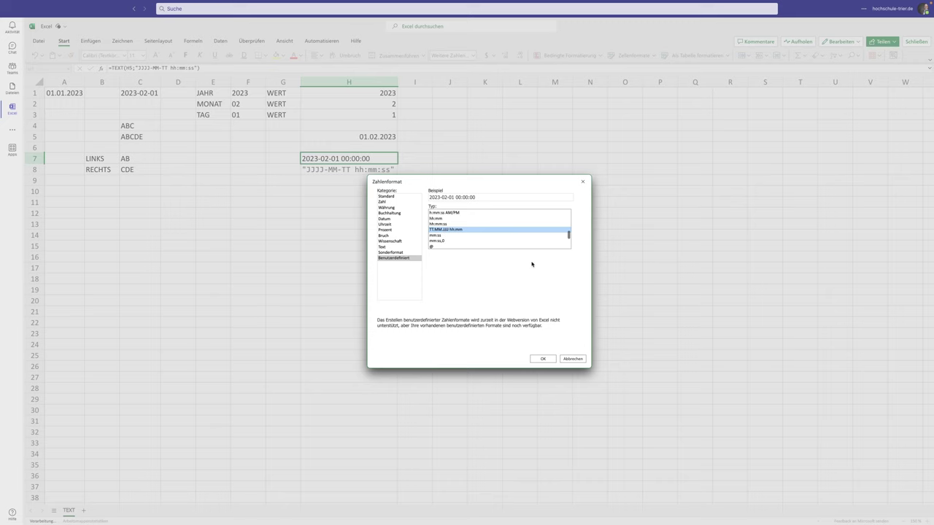
click(572, 359)
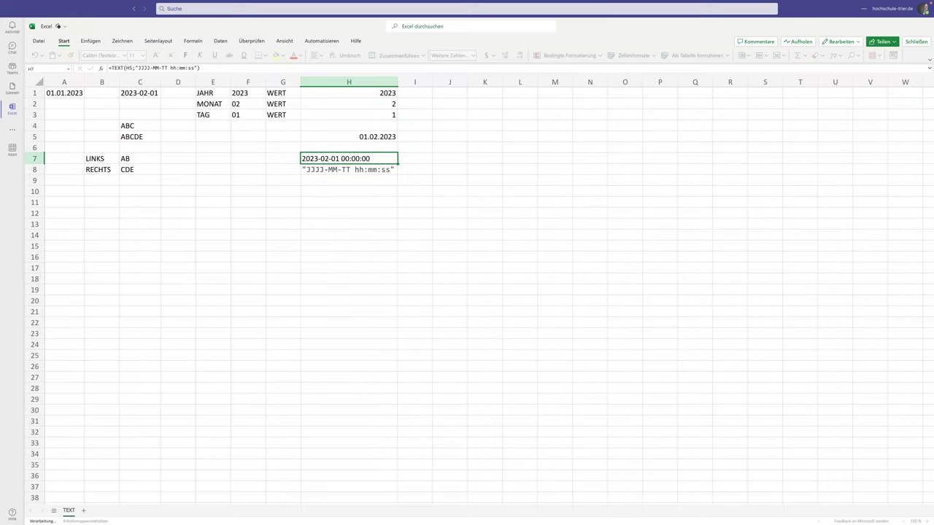
click(347, 193)
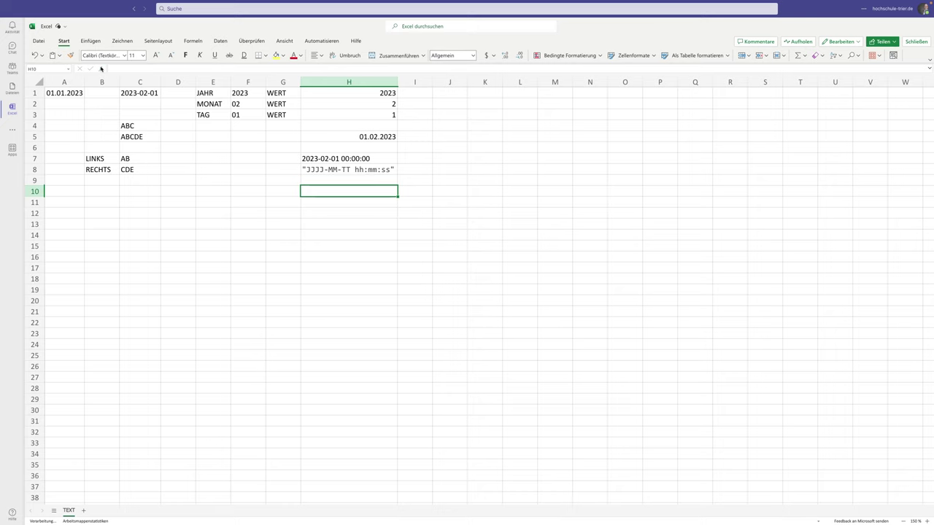
click(101, 69)
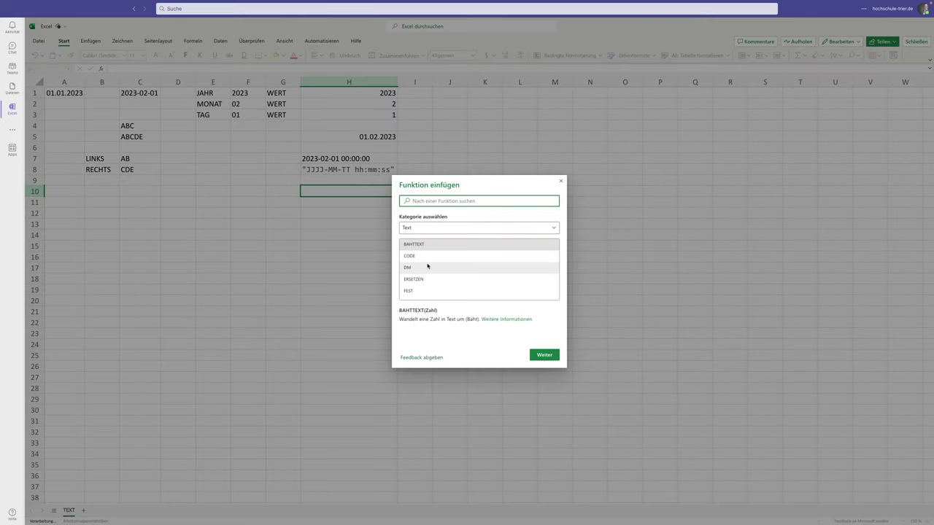
scroll(427, 264, down, 1)
scroll(428, 265, down, 1)
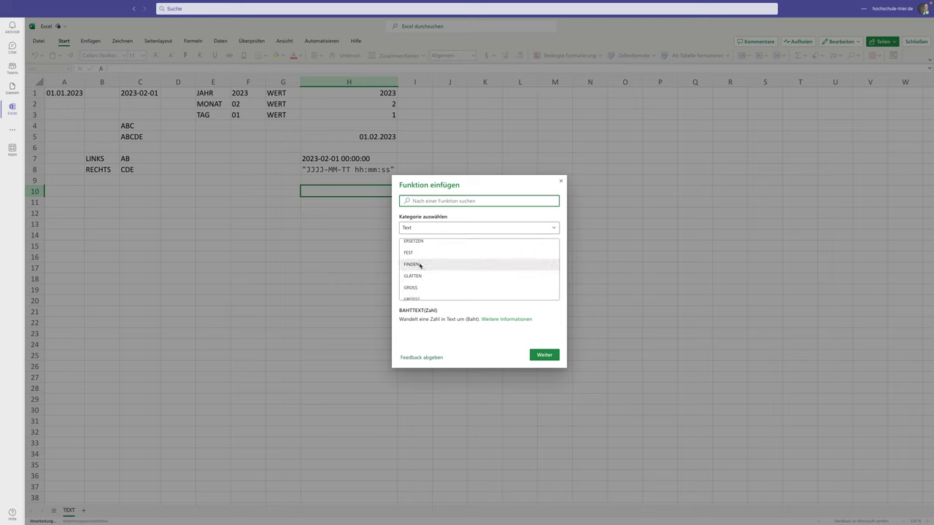
click(418, 241)
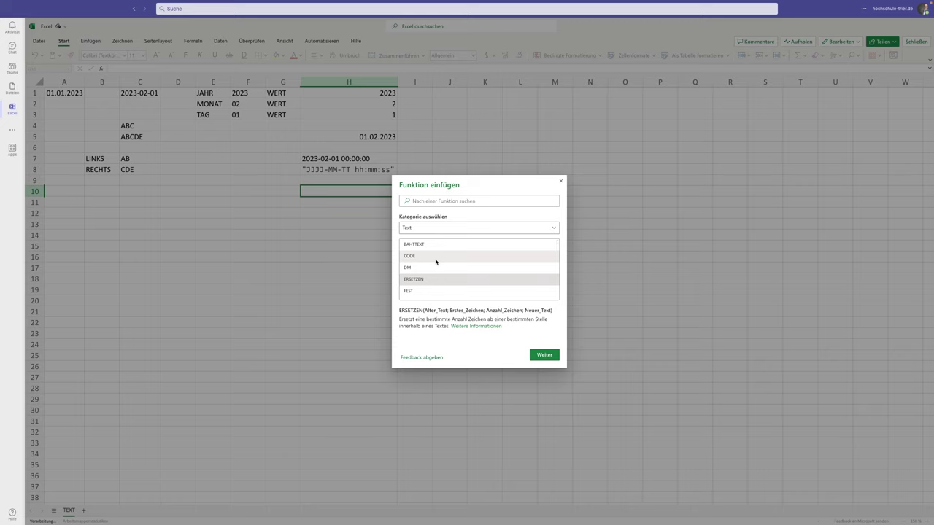
scroll(434, 262, down, 1)
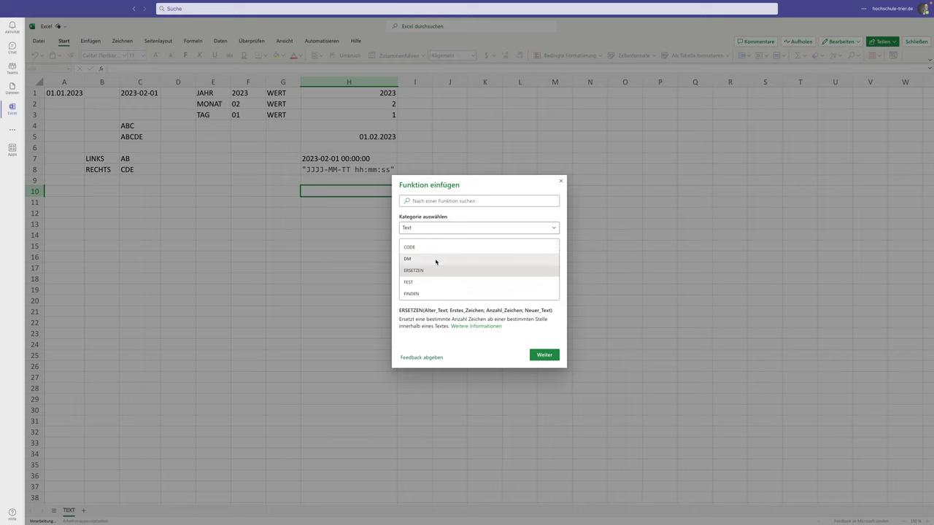
scroll(435, 261, down, 5)
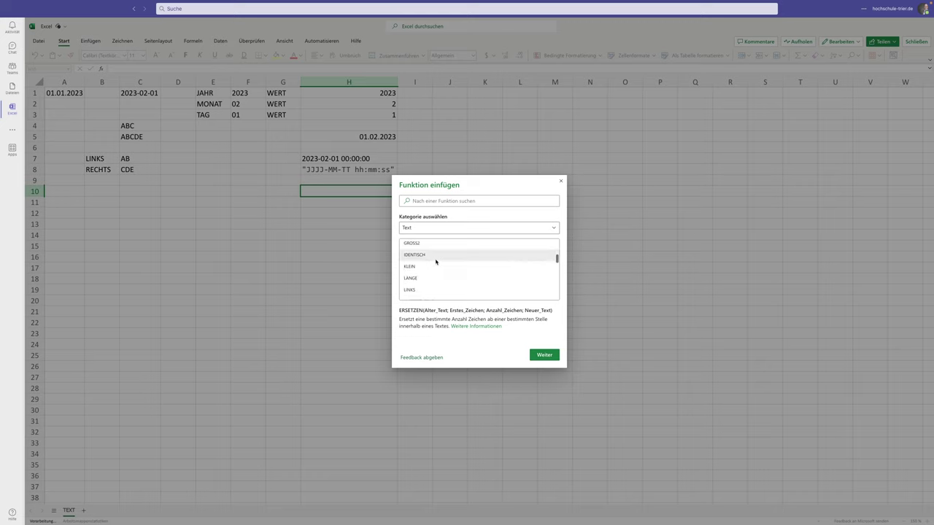
scroll(435, 261, down, 5)
scroll(435, 261, down, 5)
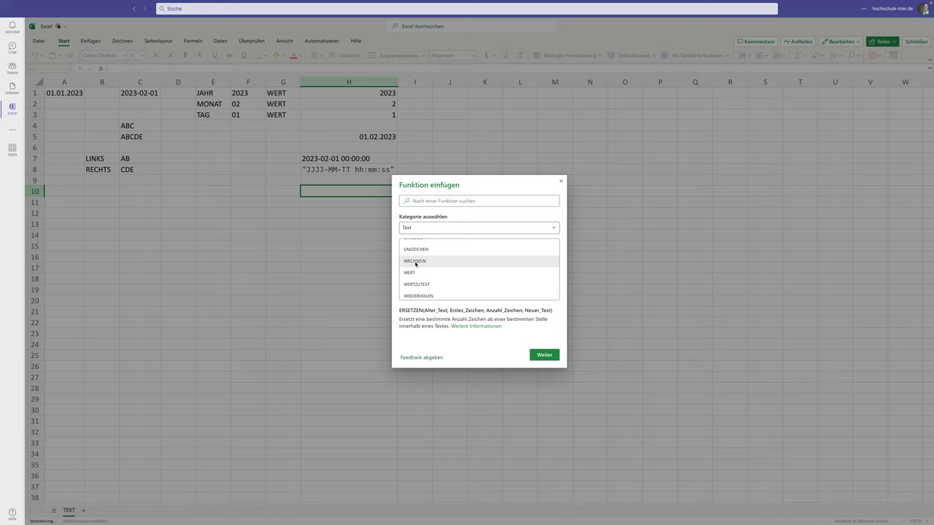
scroll(422, 261, up, 3)
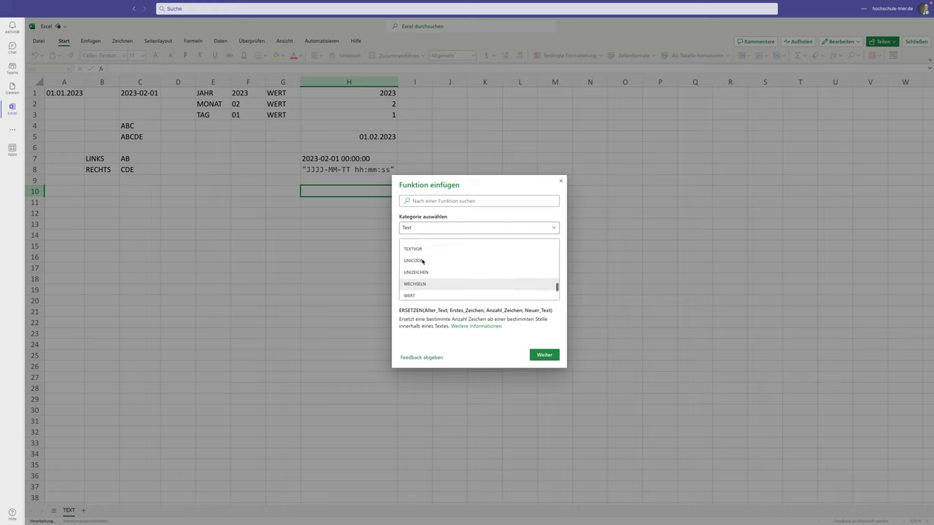
scroll(422, 260, up, 3)
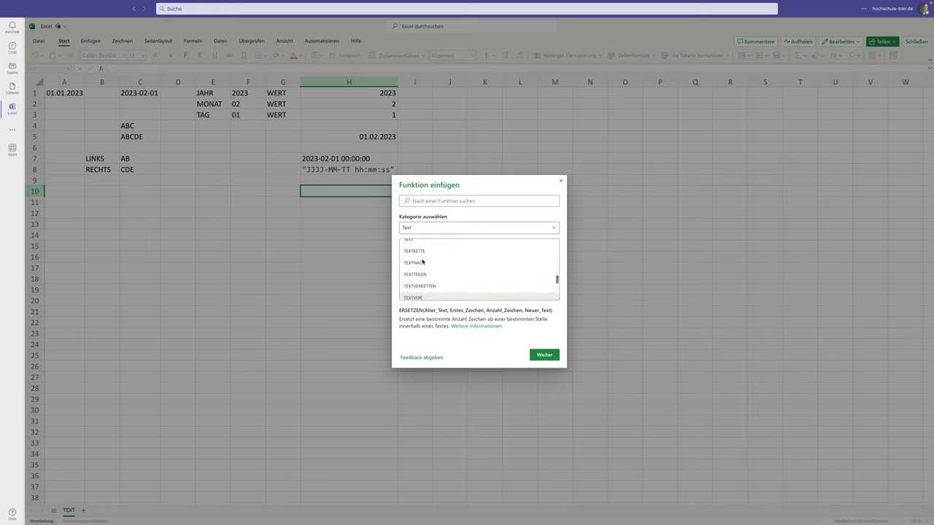
scroll(413, 251, up, 1)
scroll(415, 252, up, 2)
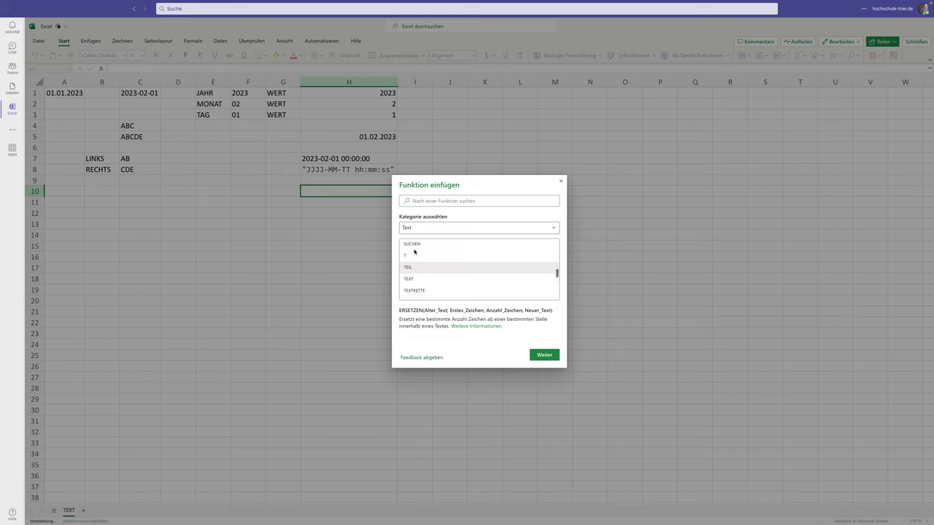
scroll(415, 261, up, 1)
click(415, 262)
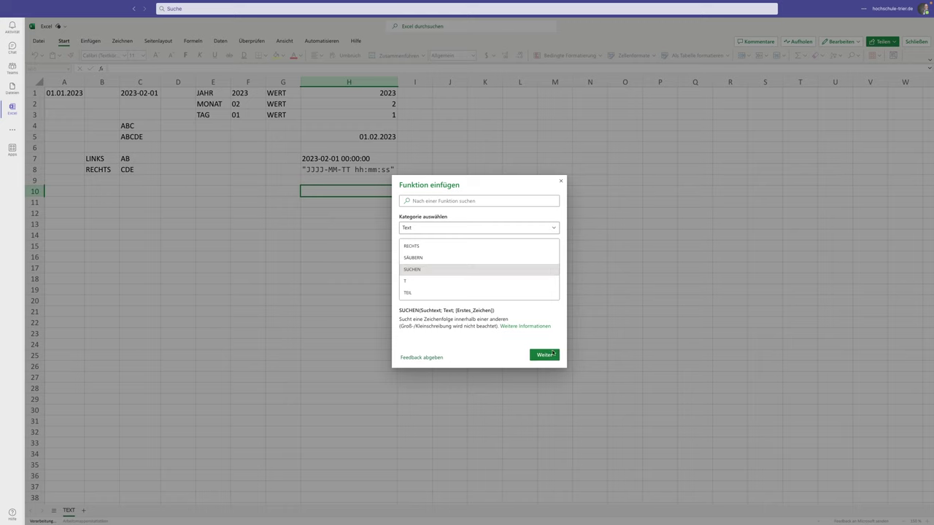
click(559, 179)
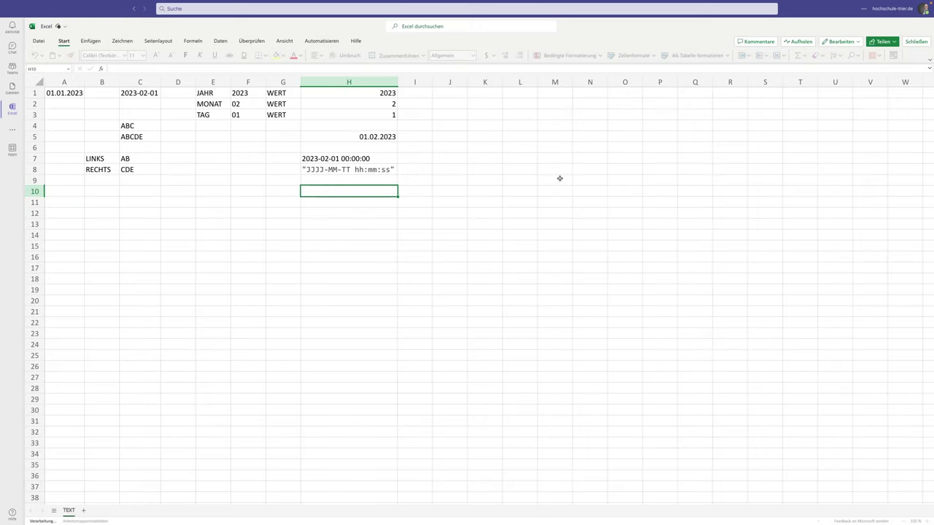
Enter the sample text 14;15;16 in A13
click(65, 224)
text(14)
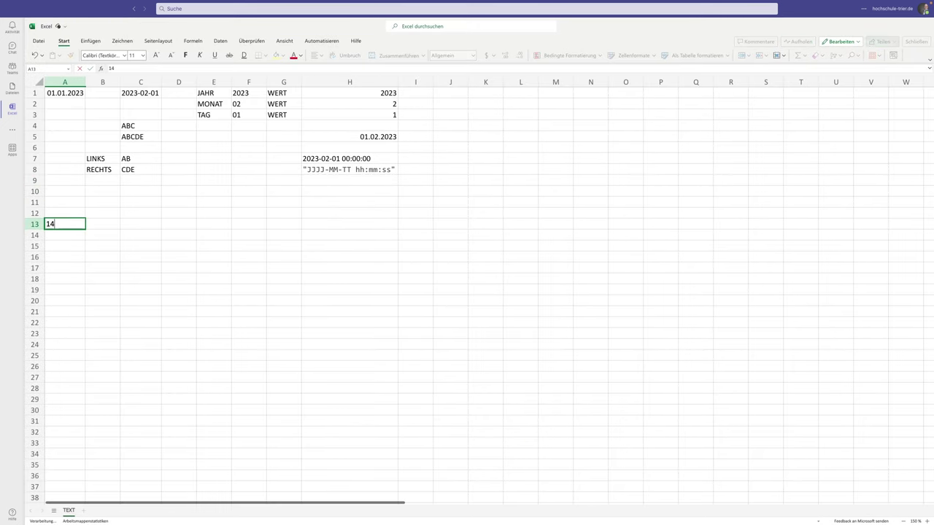
text(;15;1)
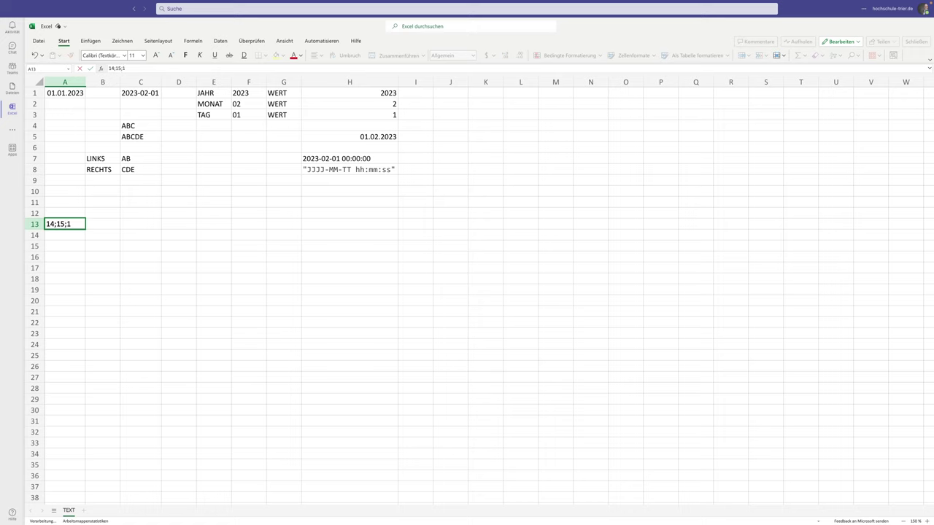
text(6)
click(141, 224)
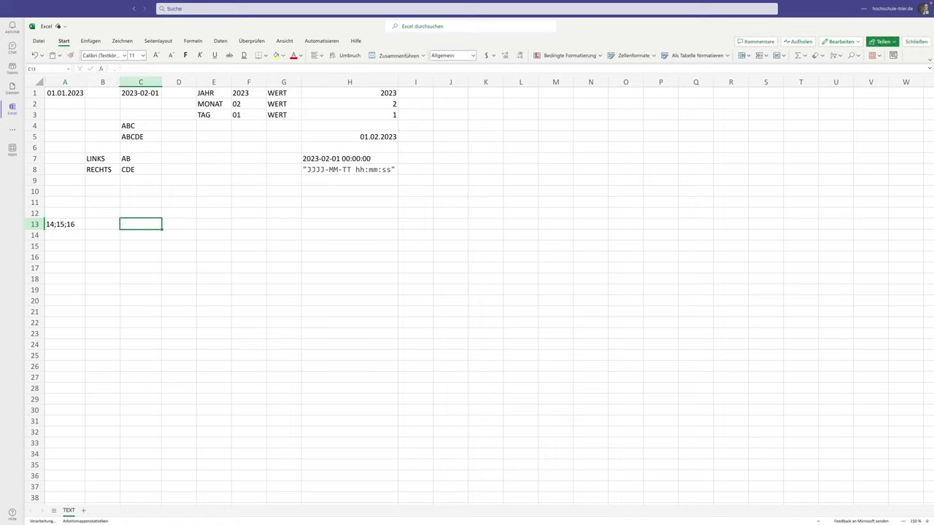
Enter =SUCHEN(";";A13) in C13, returning 3, and review its search argument
text(=SUCHE)
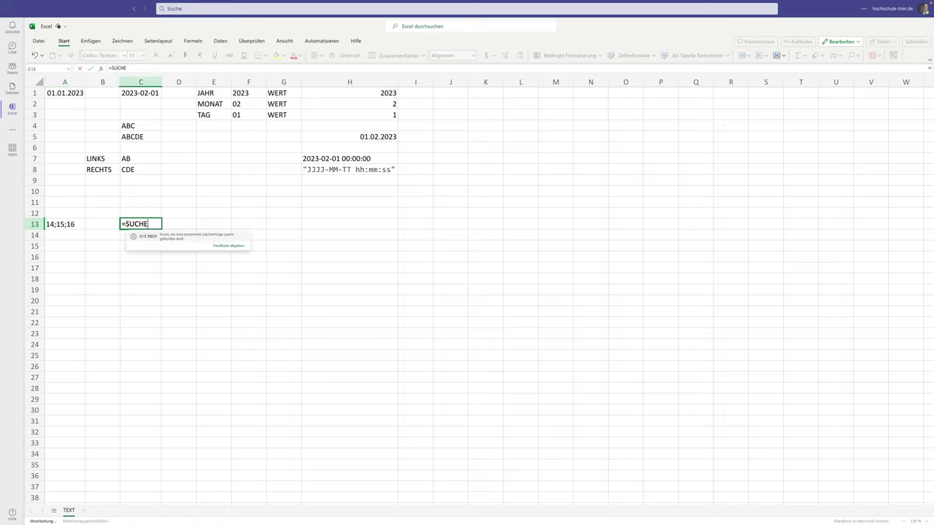
text(N()
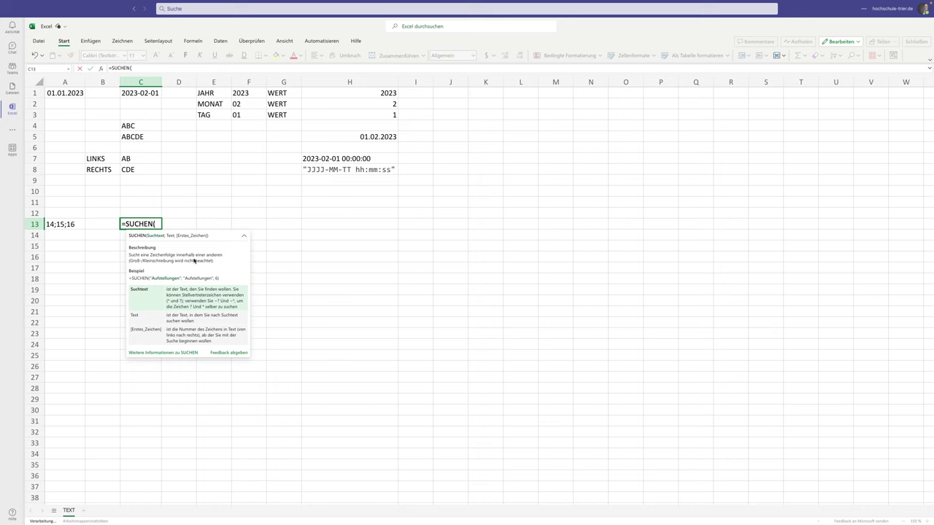
text(";")
text(;)
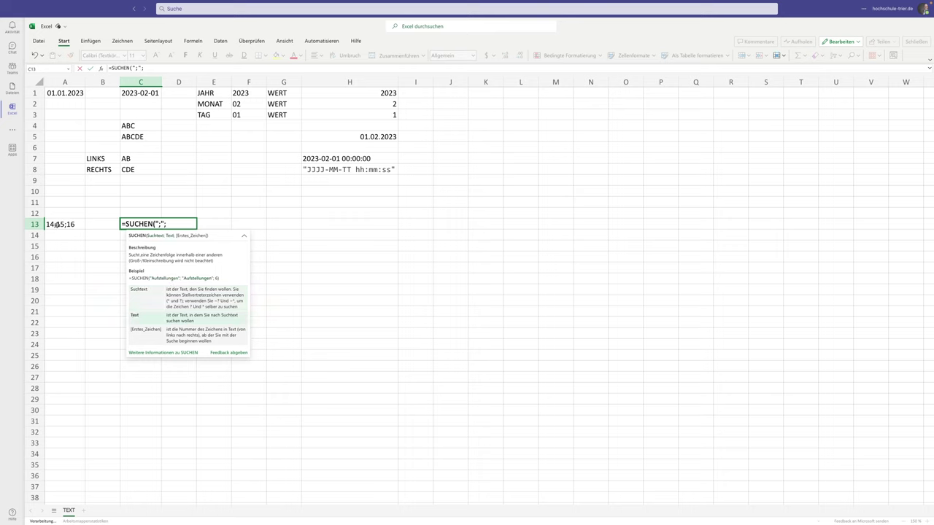
click(58, 224)
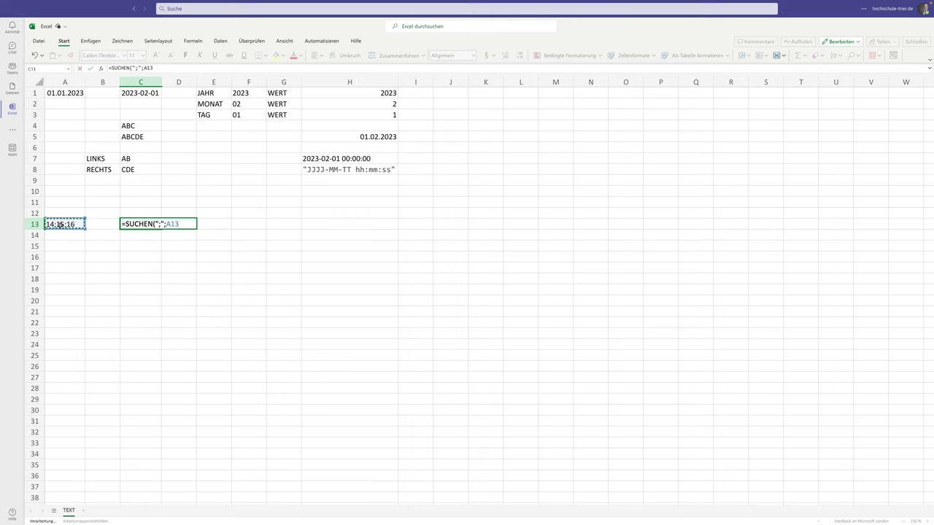
text())
key(Return)
key(Up)
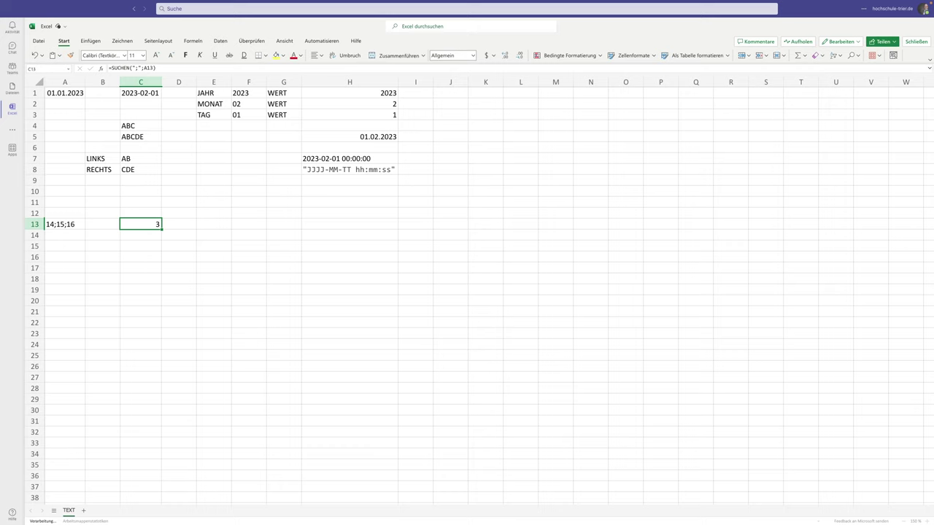
double_click(137, 221)
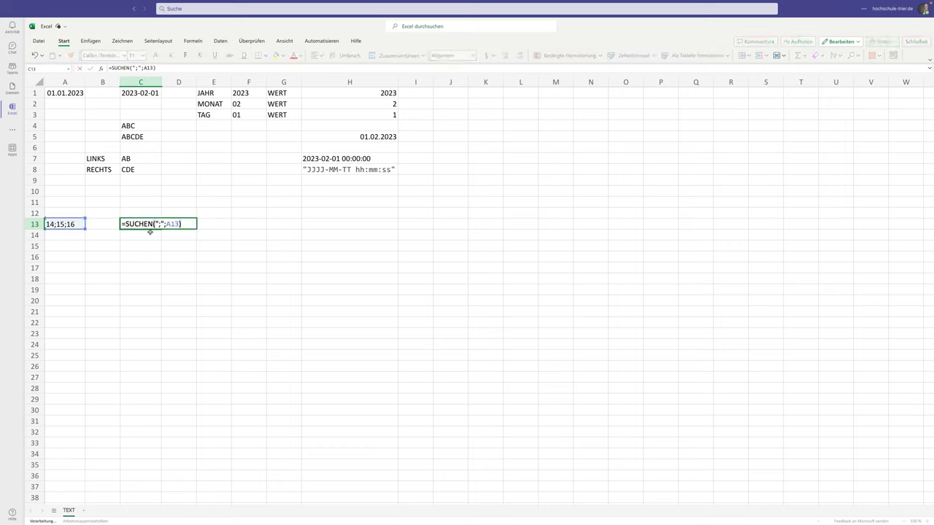
drag(154, 223, 164, 224)
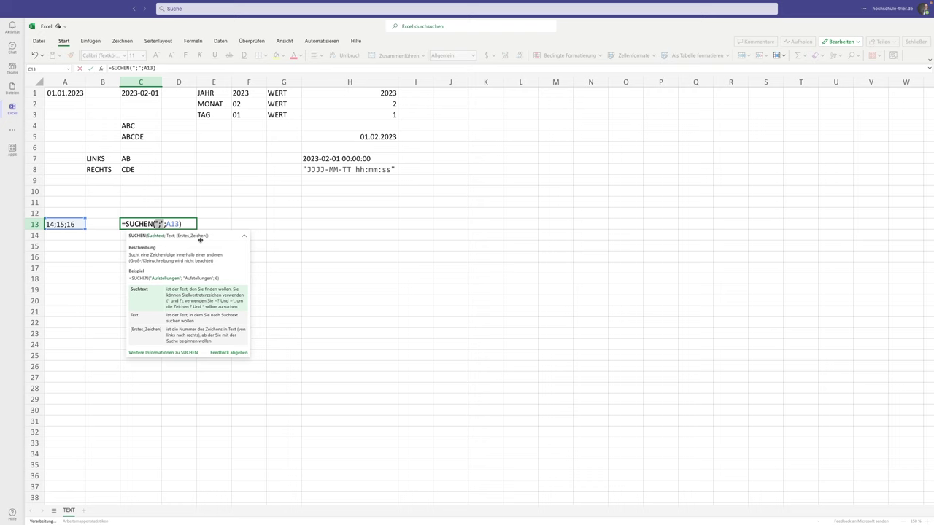
key(Return)
key(Up)
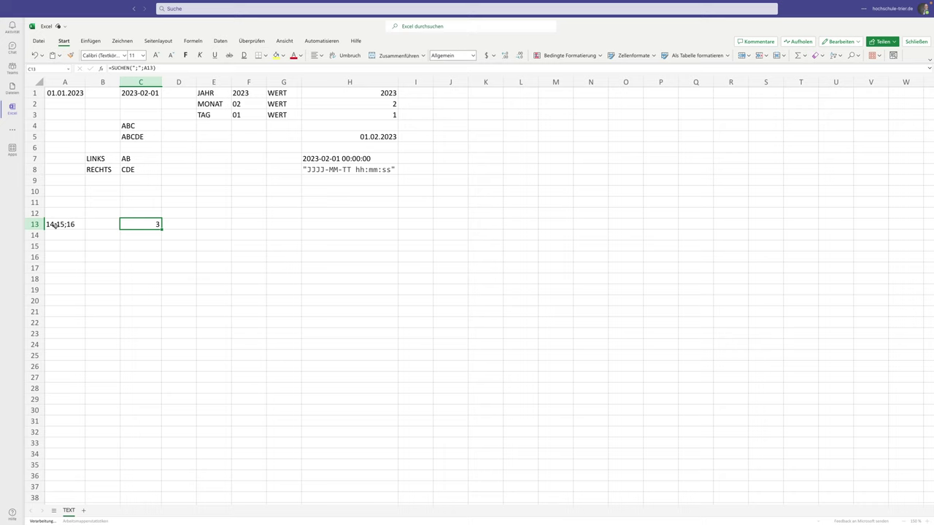
Label C12 with SUCHEN and select the LINKS and RECHTS labels in B7:B8
click(140, 211)
text(SUCHE)
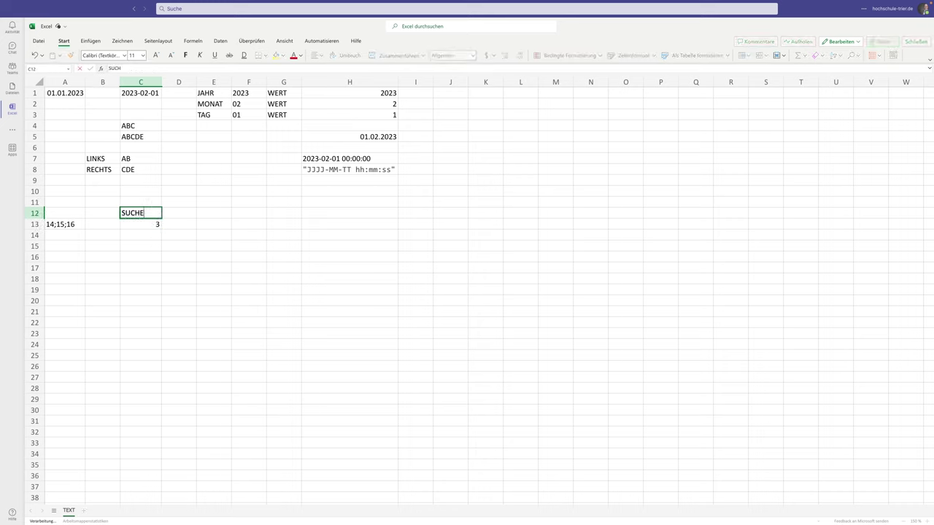
text(N)
key(Return)
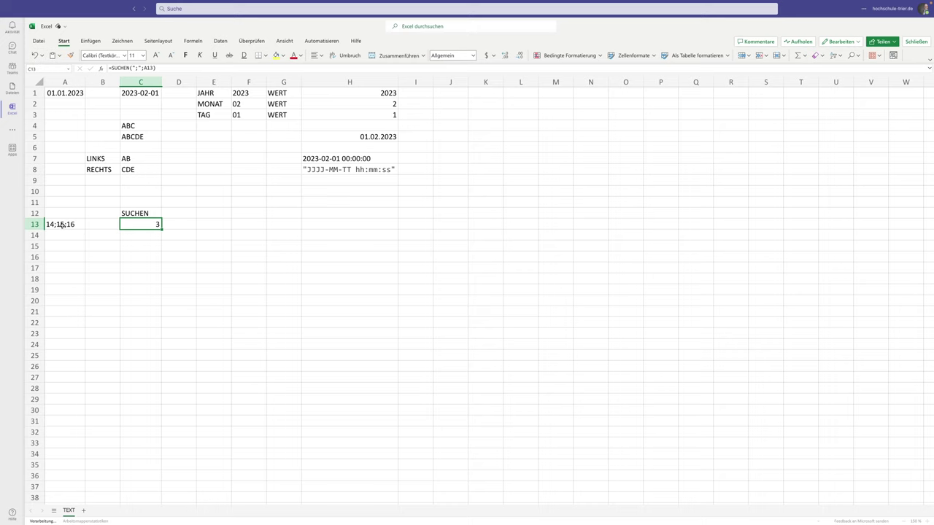
drag(102, 159, 118, 169)
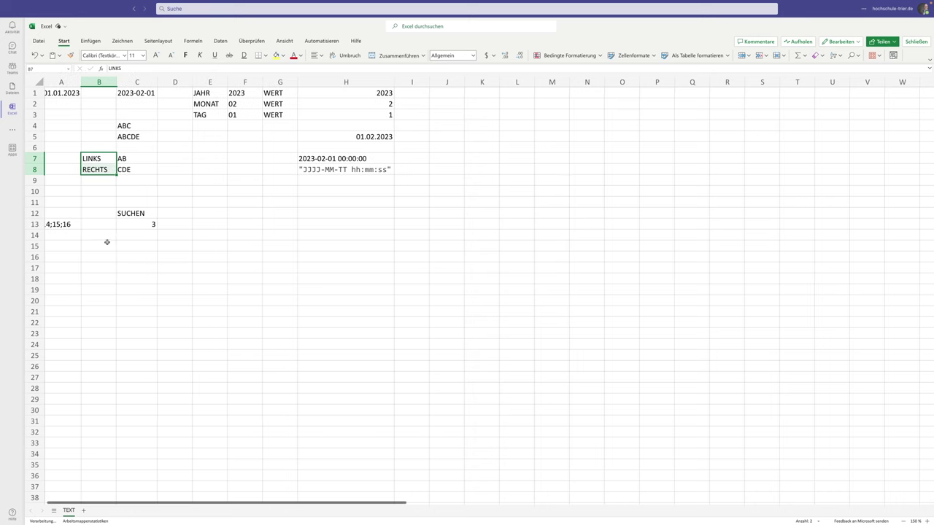
click(74, 246)
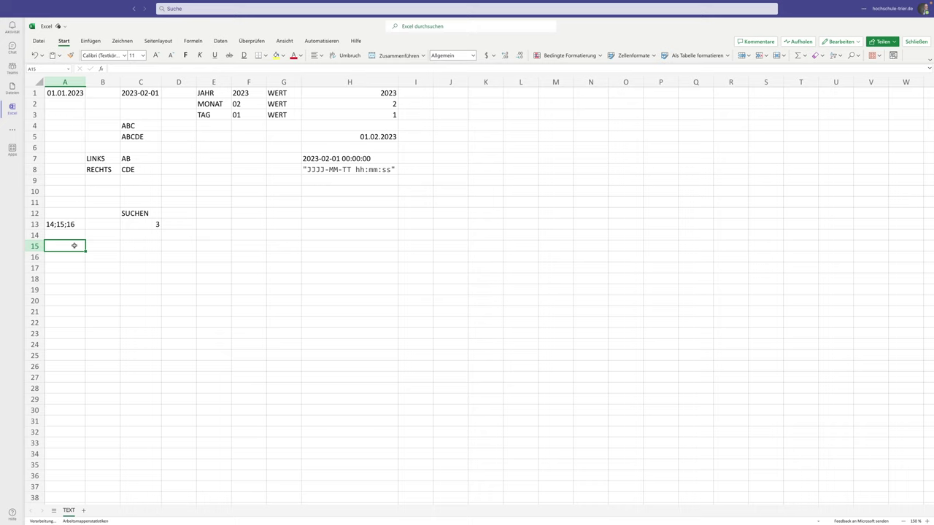
Test entering 46.789 in A15 and 4.5 in A16, which becomes a date
text(46)
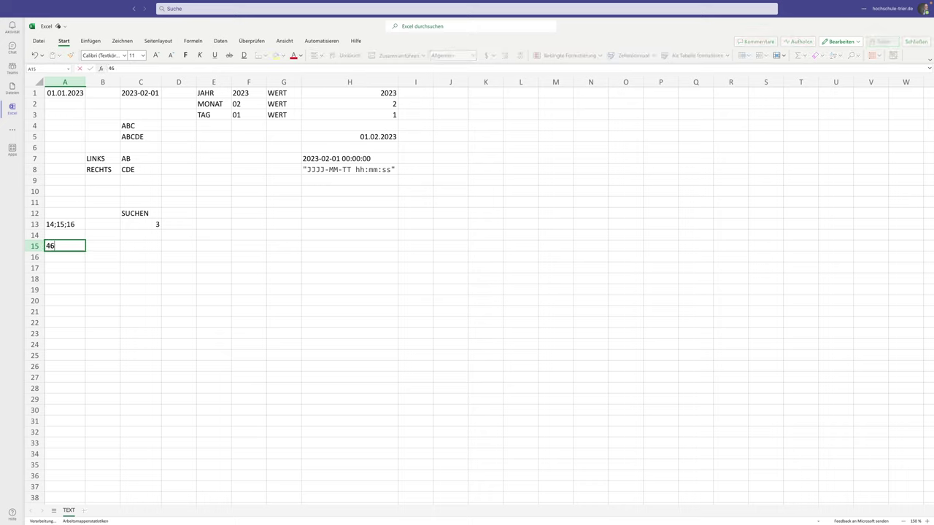
text(.789)
key(Return)
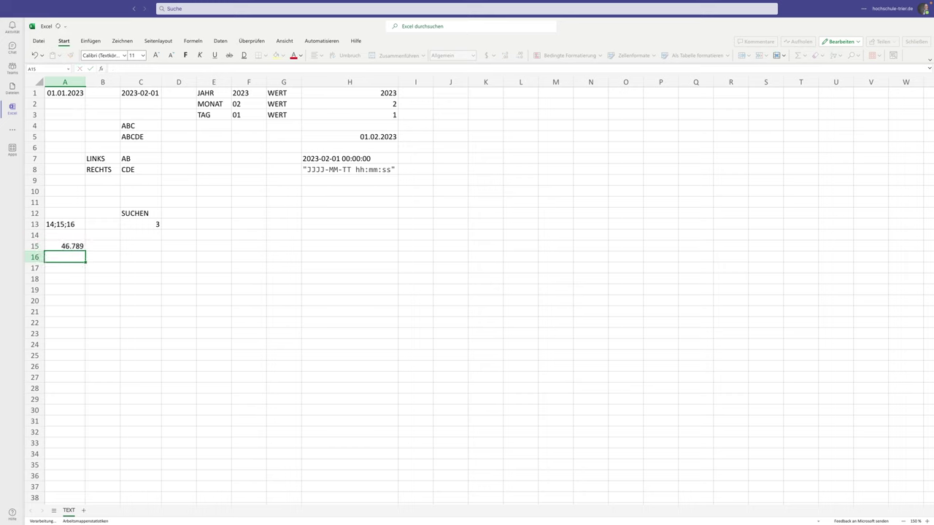
click(65, 246)
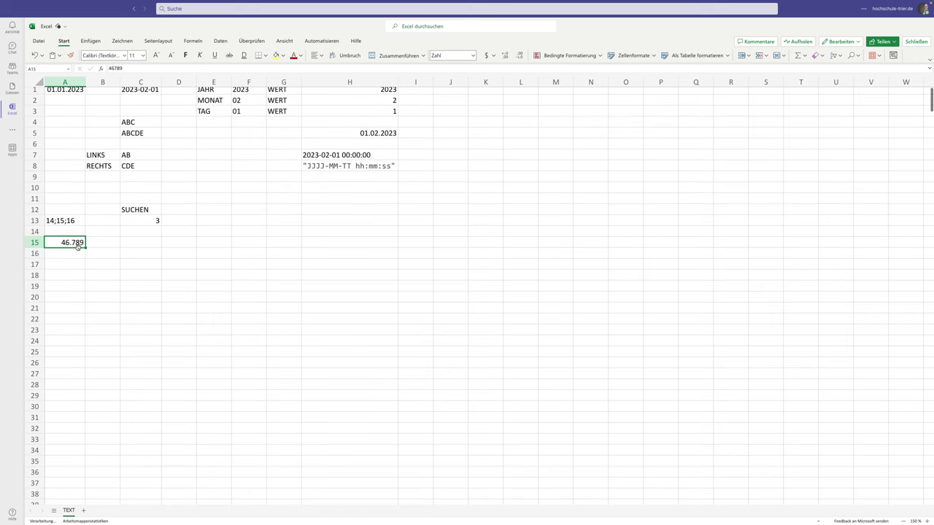
click(68, 257)
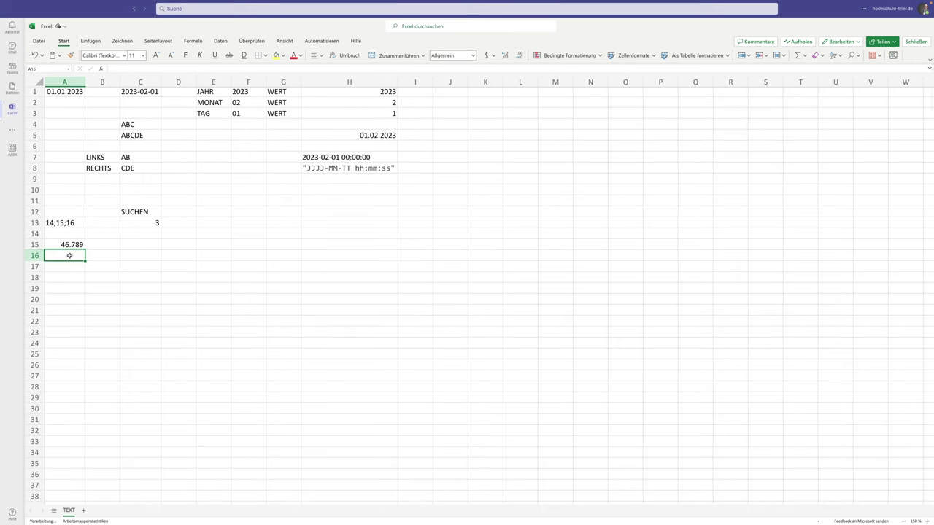
text(4.5)
key(Return)
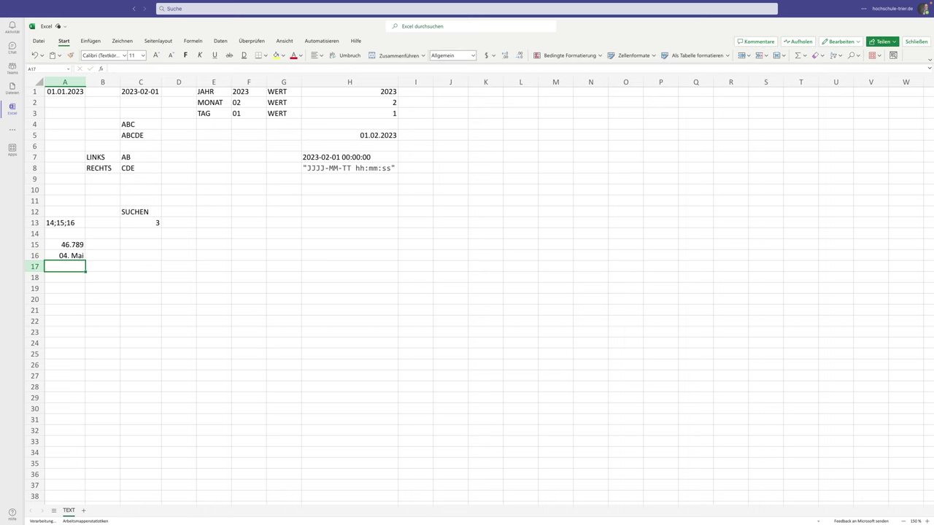
click(69, 256)
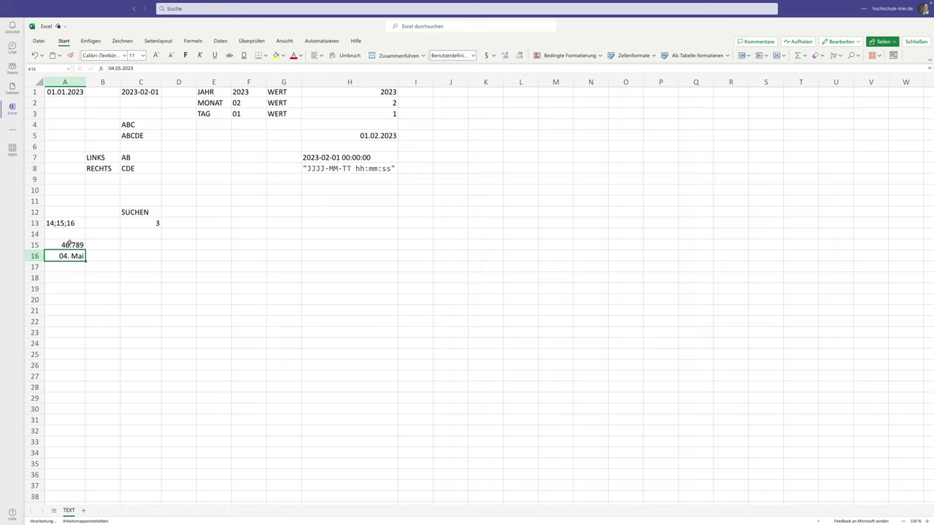
Re-enter A15 as the text '46.89", then clear both A15 and A16
click(69, 243)
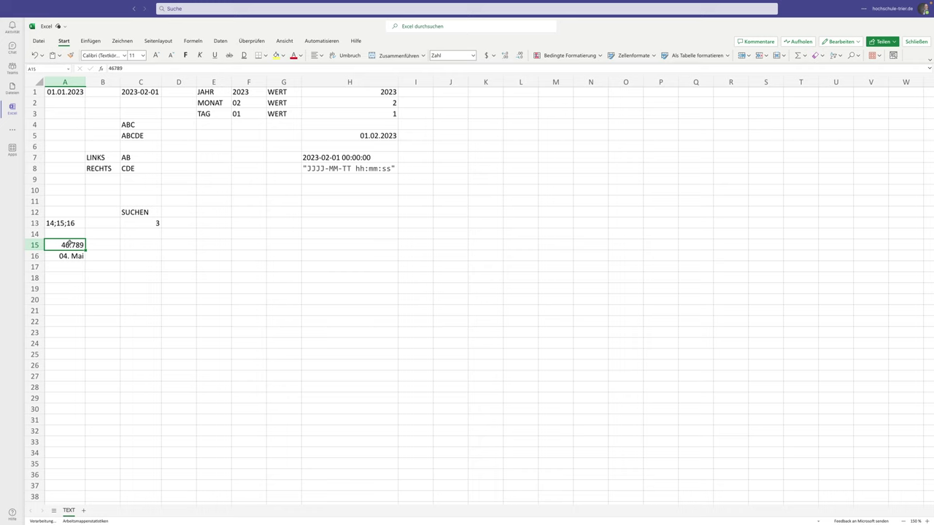
text('46)
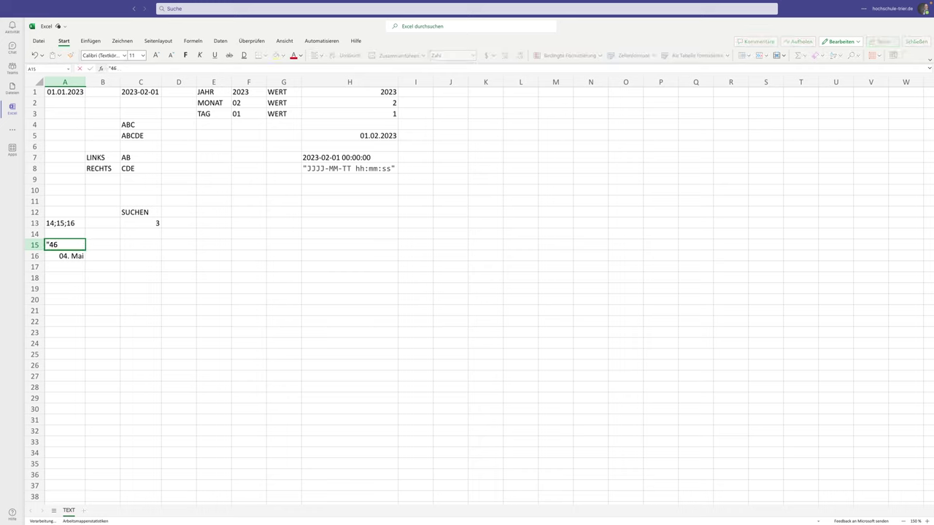
text(.89)
text(")
key(Return)
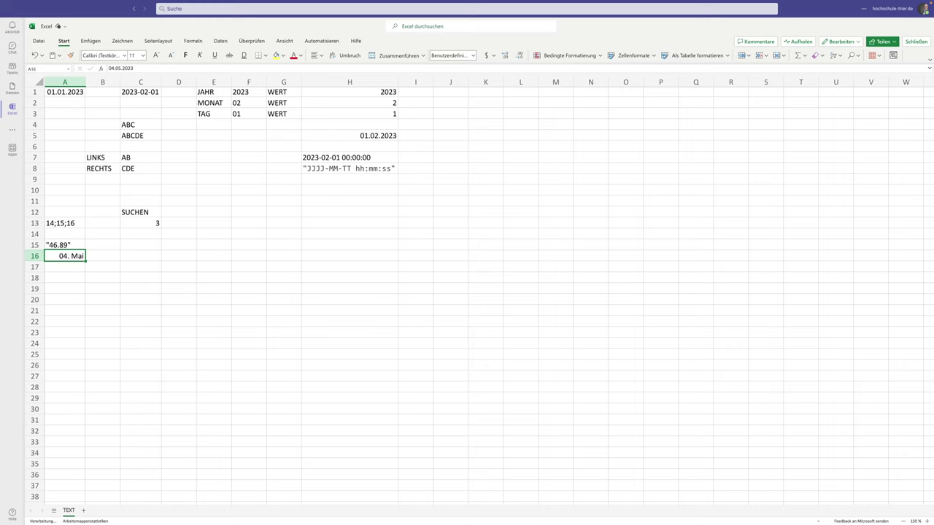
key(Up)
key(Down)
key(Delete)
key(Up)
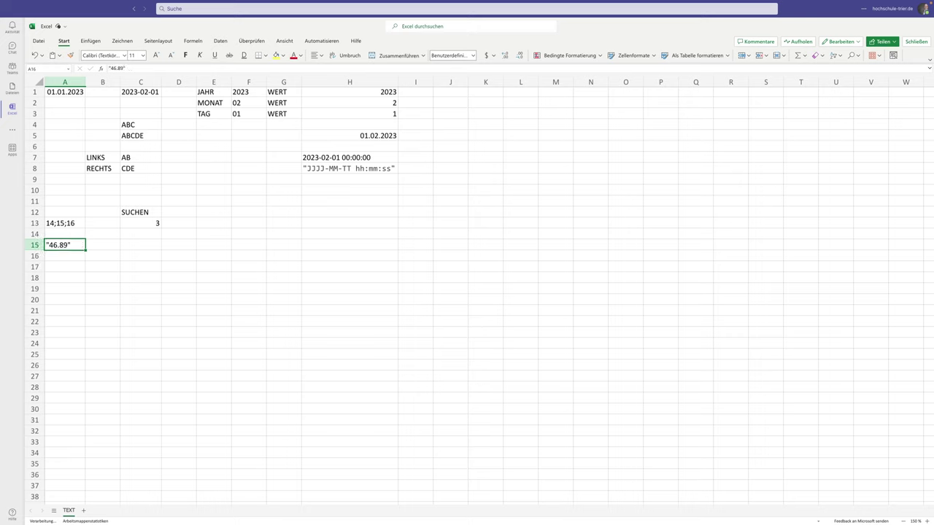
key(Delete)
Enter 56,789 in A15 and increase its decimals to show all three
text(56)
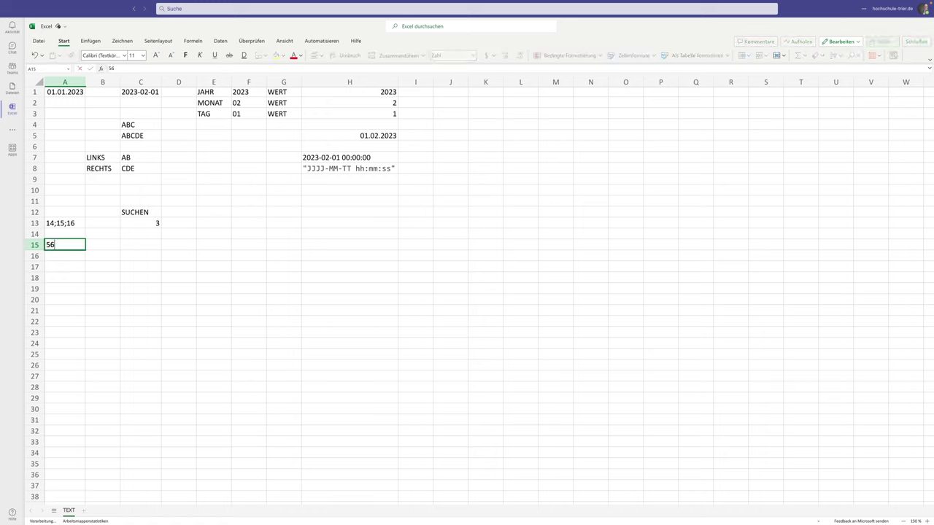
text(,7)
text(89)
key(Return)
key(Up)
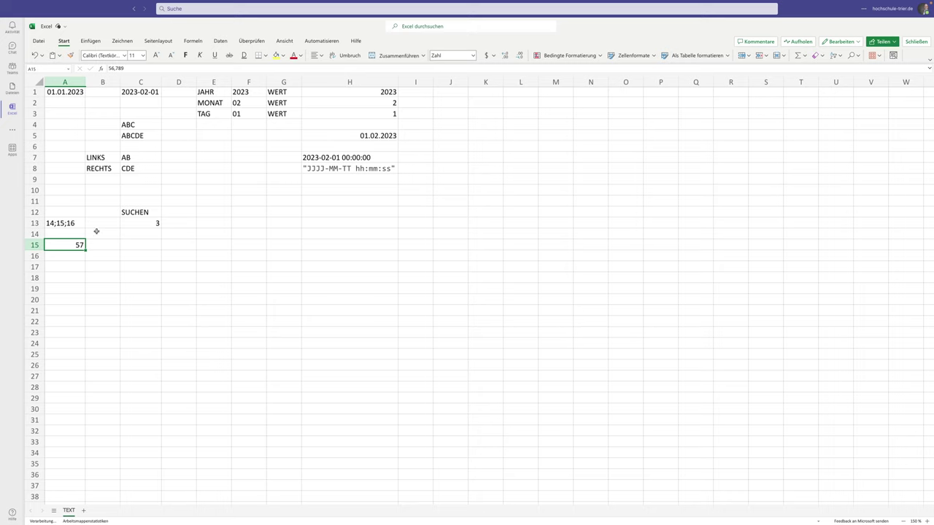
click(504, 56)
click(504, 55)
click(504, 56)
click(133, 242)
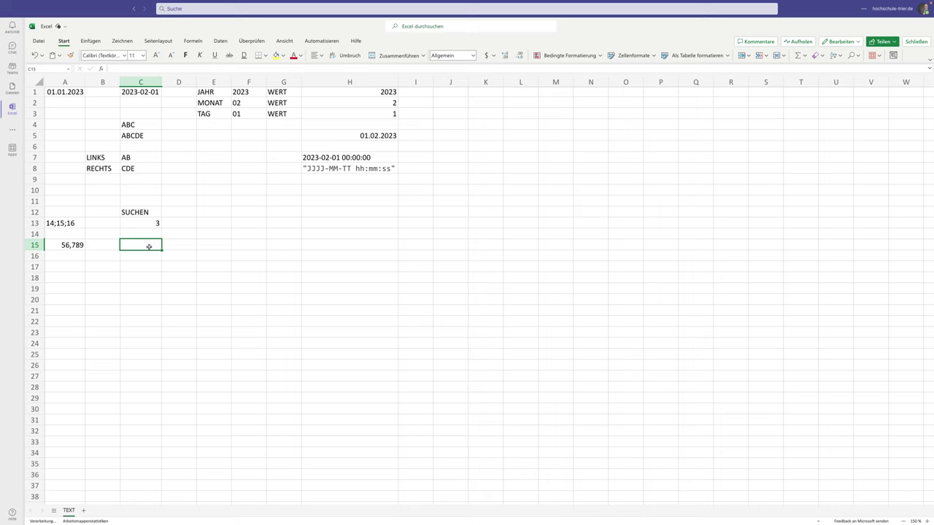
Enter =WECHSELN(A15;",";".") in C15 to show 56.789
text(=WEC)
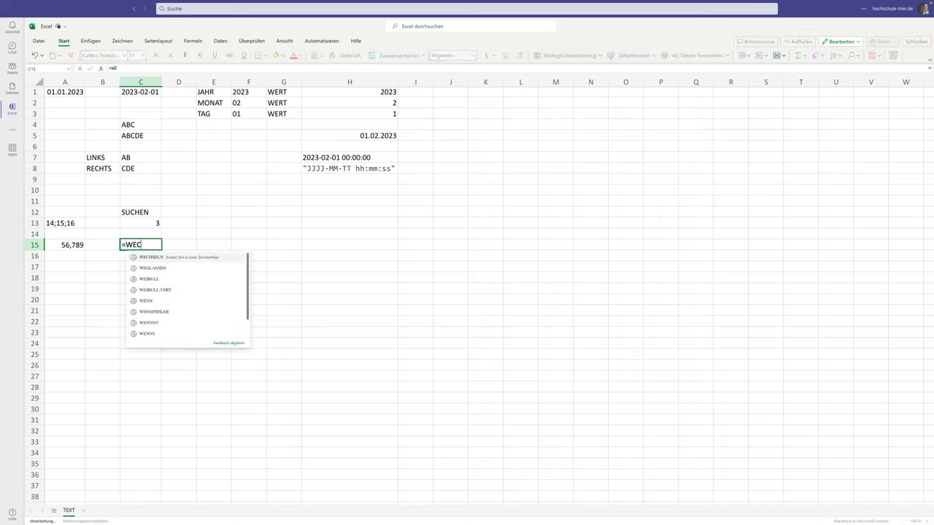
text(HSELN)
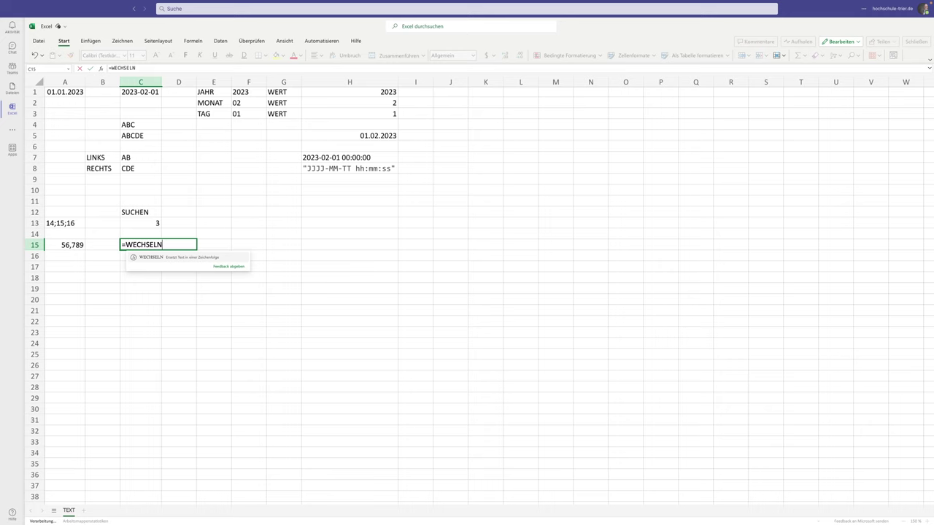
text(()
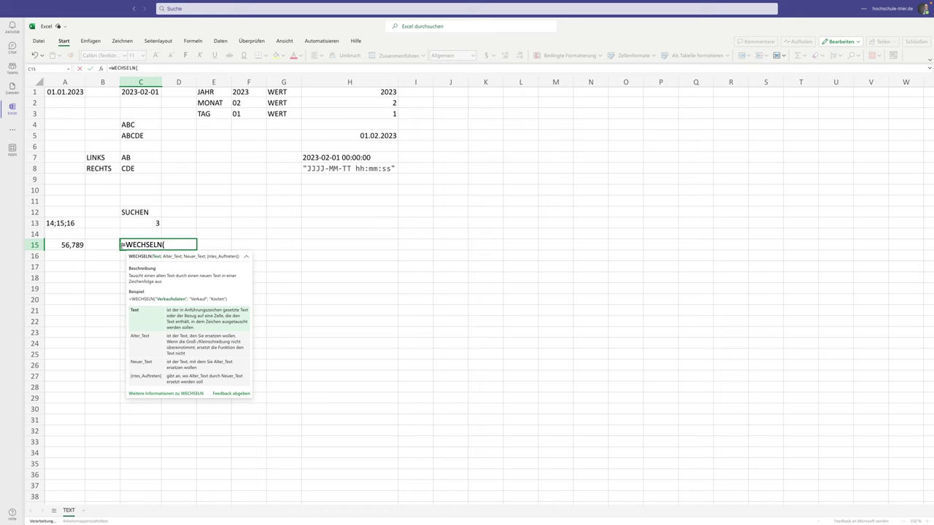
click(64, 245)
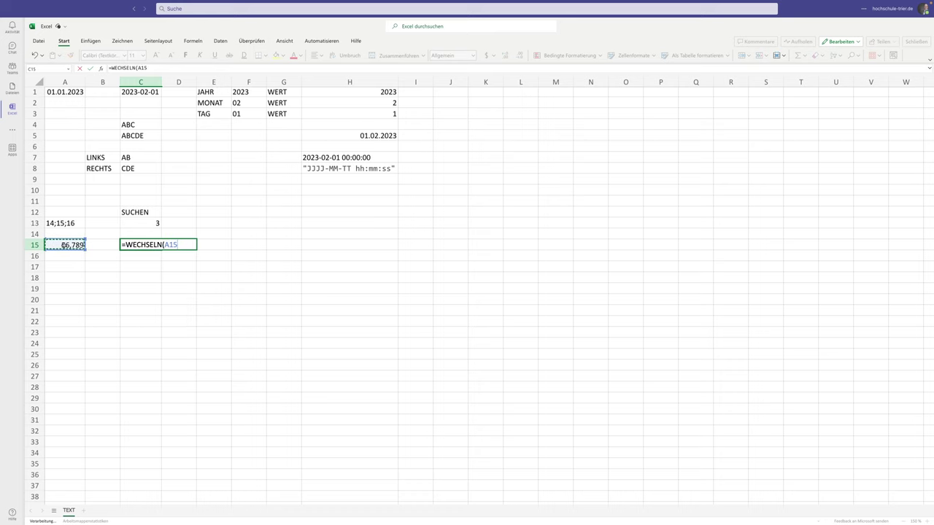
text(;")
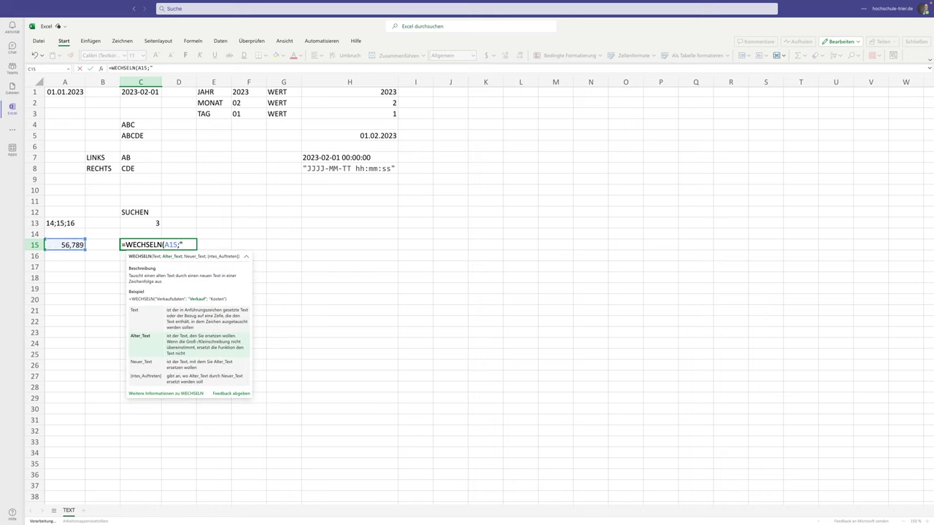
text(,)
text(";)
text(".")
text())
key(Return)
click(141, 245)
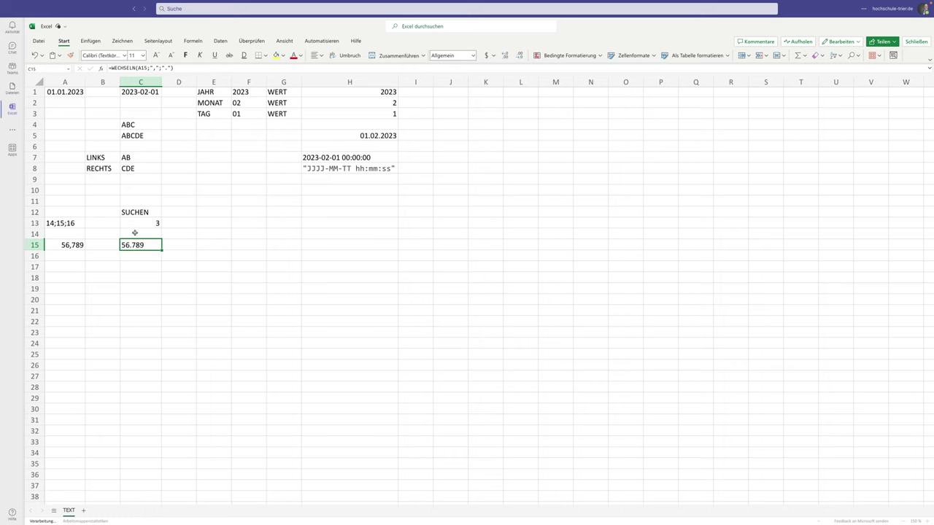
Type the label WECHSELN in C16
click(134, 256)
text(WECHSEL)
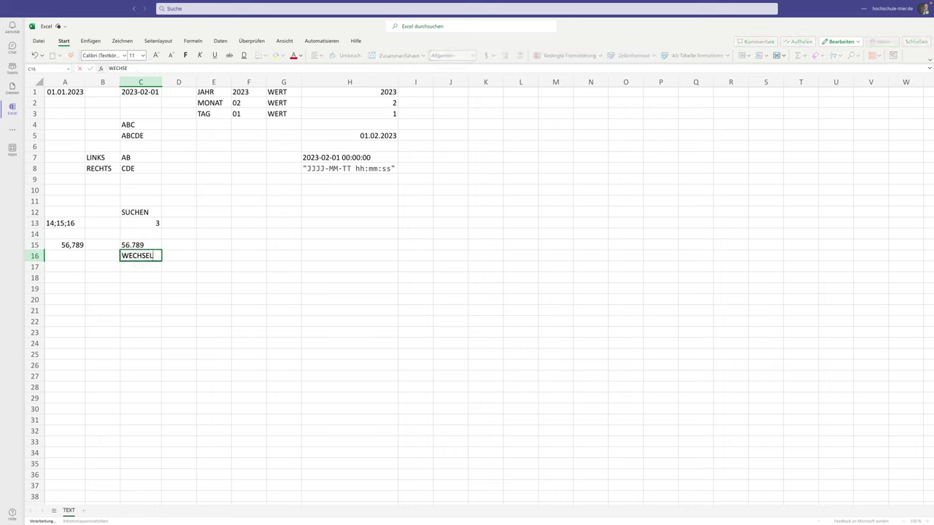
text(N)
key(Return)
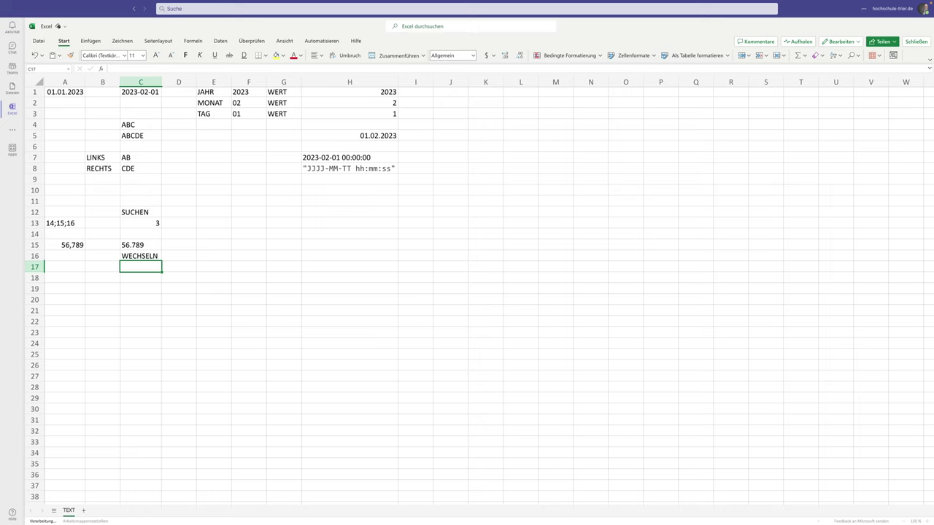
scroll(167, 234, down, 2)
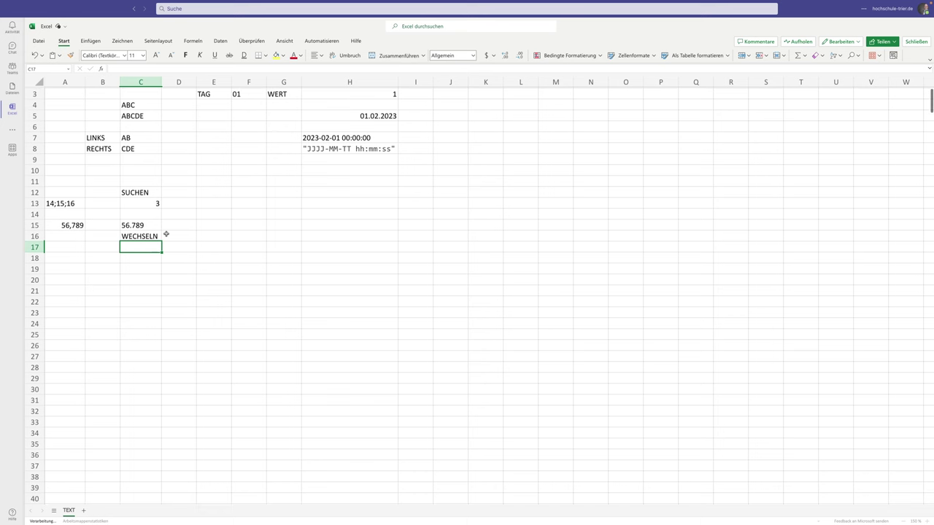
scroll(167, 233, up, 2)
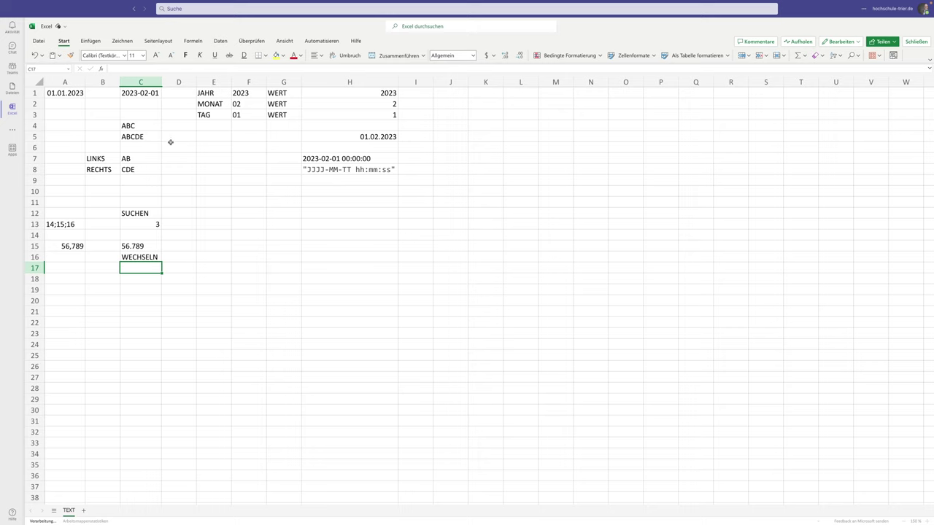
click(138, 98)
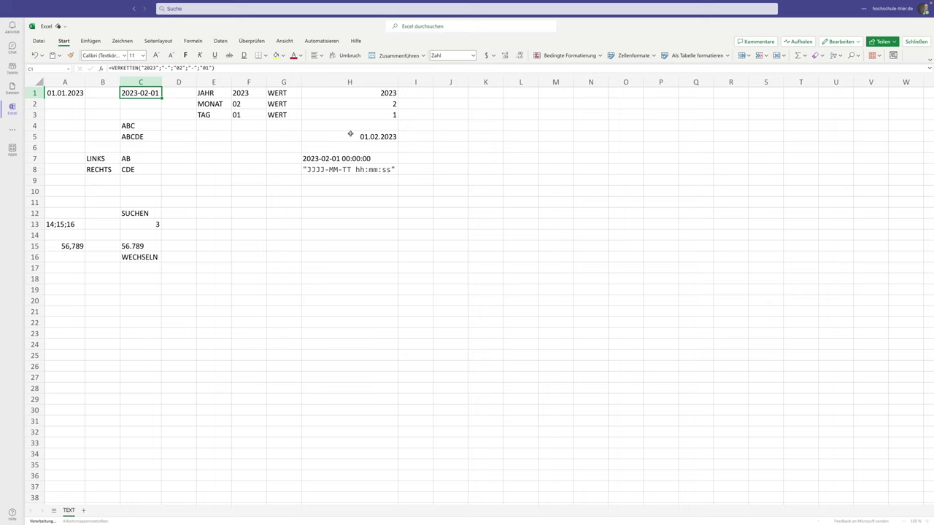
click(240, 93)
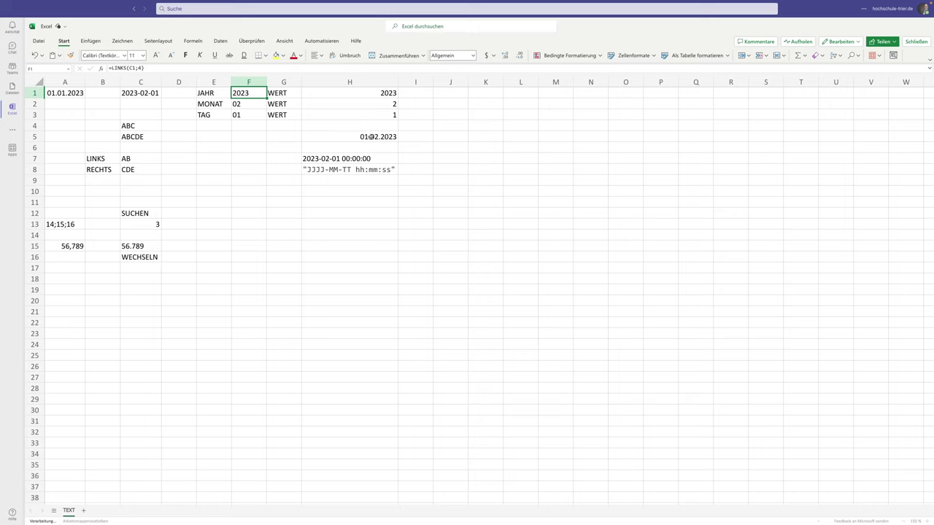
click(369, 136)
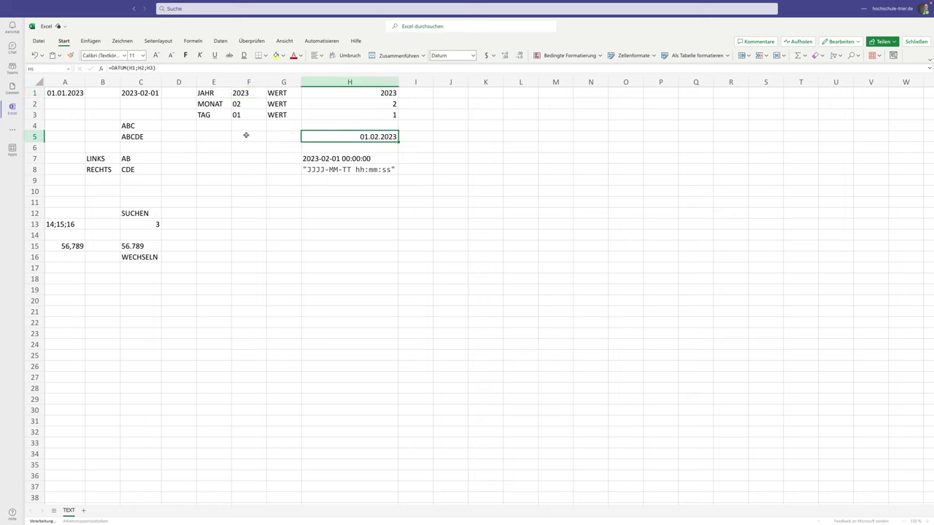